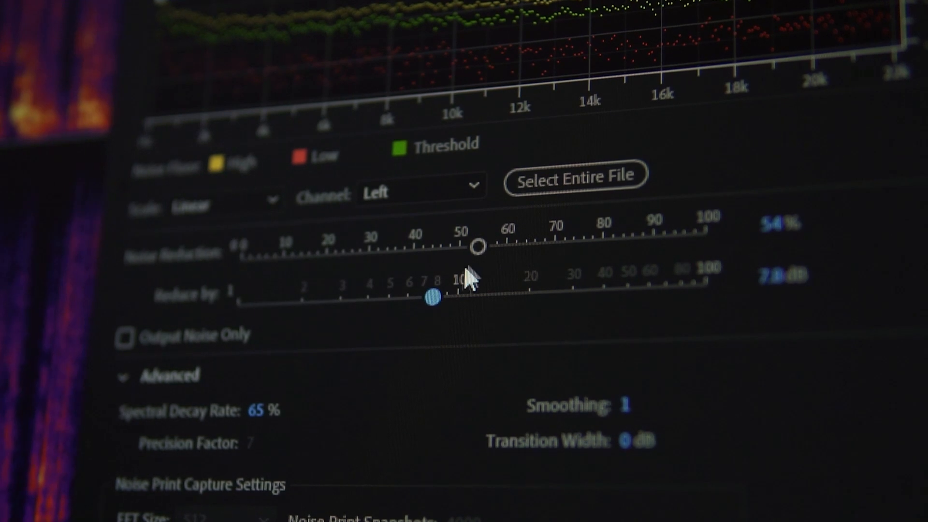
pyautogui.moveTo(480, 249); pyautogui.dragTo(492, 257)
pyautogui.moveTo(441, 297); pyautogui.dragTo(411, 300)
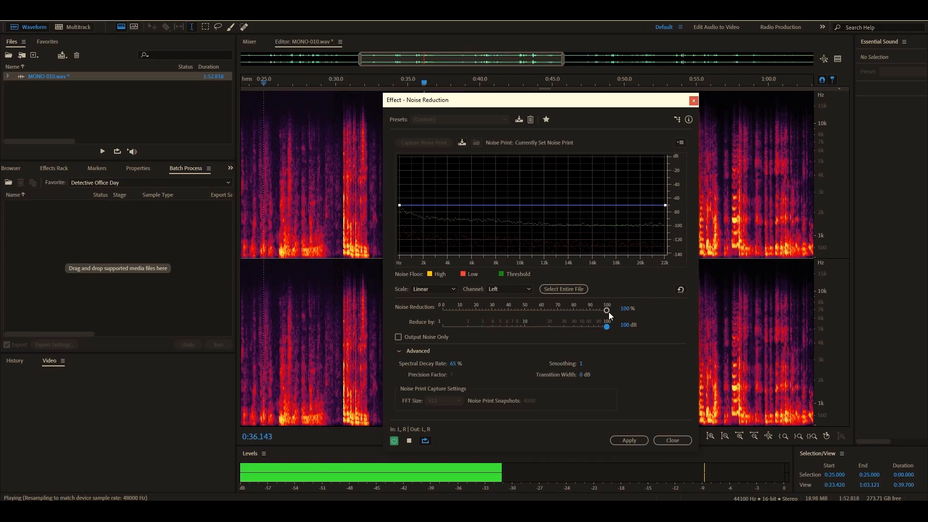
pyautogui.moveTo(606, 310); pyautogui.dragTo(518, 317)
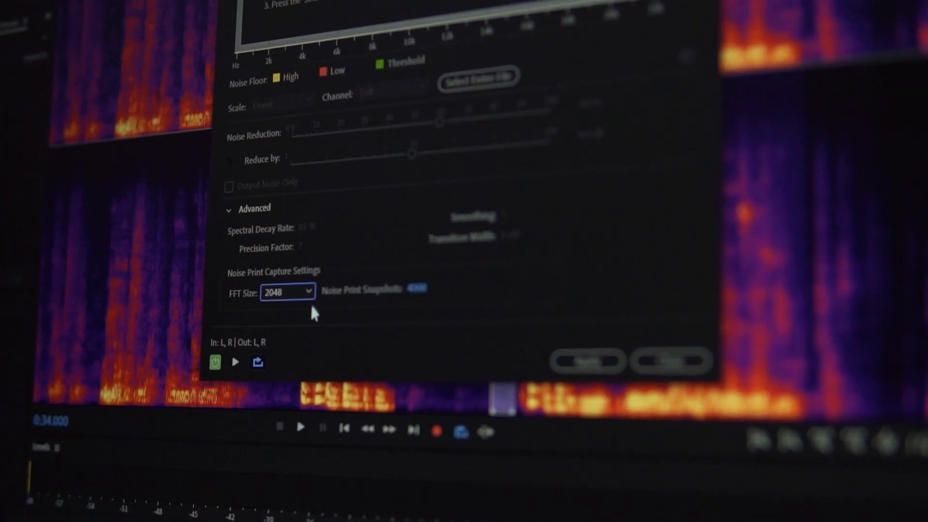
pyautogui.click(310, 301)
pyautogui.click(290, 316)
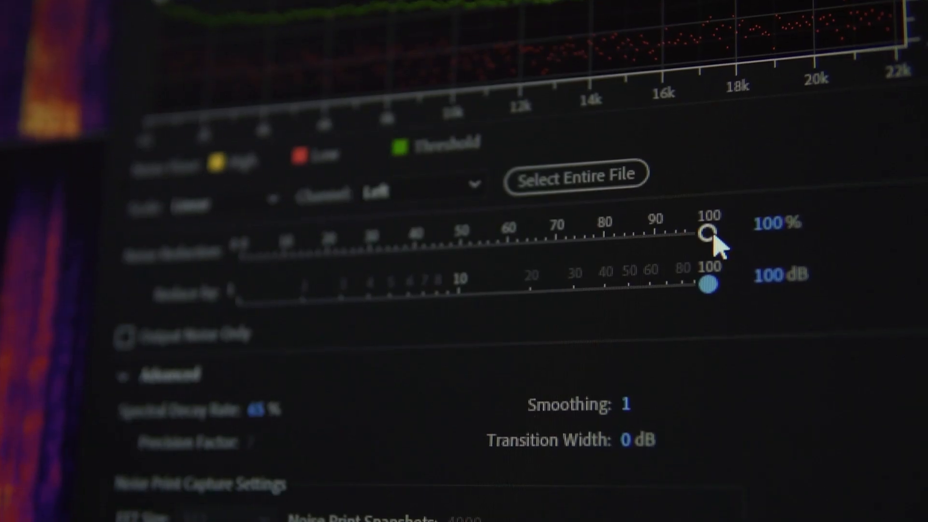
pyautogui.moveTo(710, 234); pyautogui.dragTo(509, 261)
pyautogui.moveTo(695, 292); pyautogui.dragTo(389, 321)
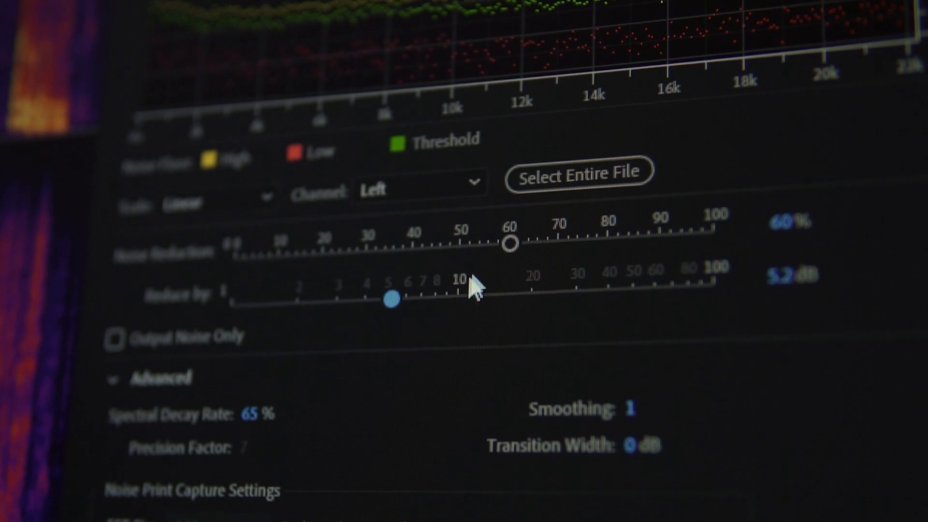
pyautogui.moveTo(511, 254); pyautogui.dragTo(478, 259)
pyautogui.moveTo(400, 315); pyautogui.dragTo(436, 314)
pyautogui.moveTo(479, 248); pyautogui.dragTo(495, 247)
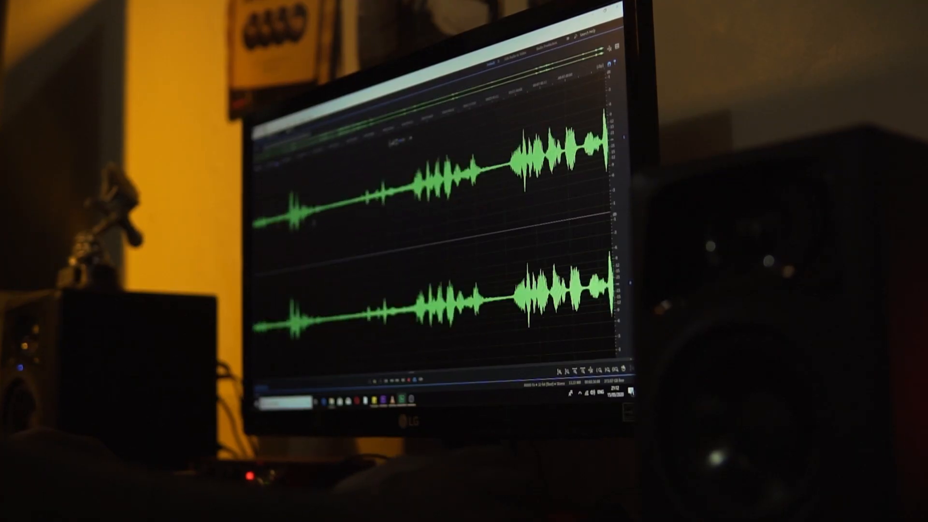
pyautogui.moveTo(313, 223); pyautogui.dragTo(329, 223)
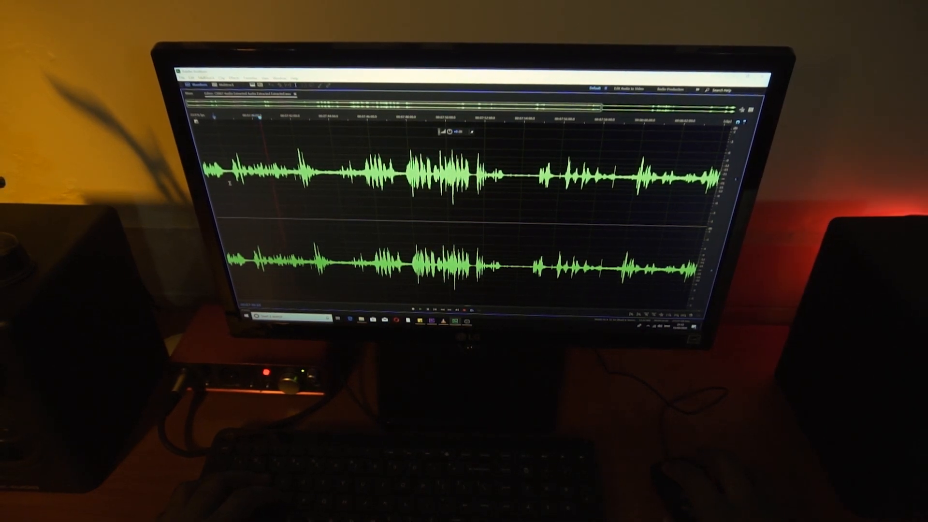
pyautogui.press('space')
pyautogui.scroll(4, 317, 182)
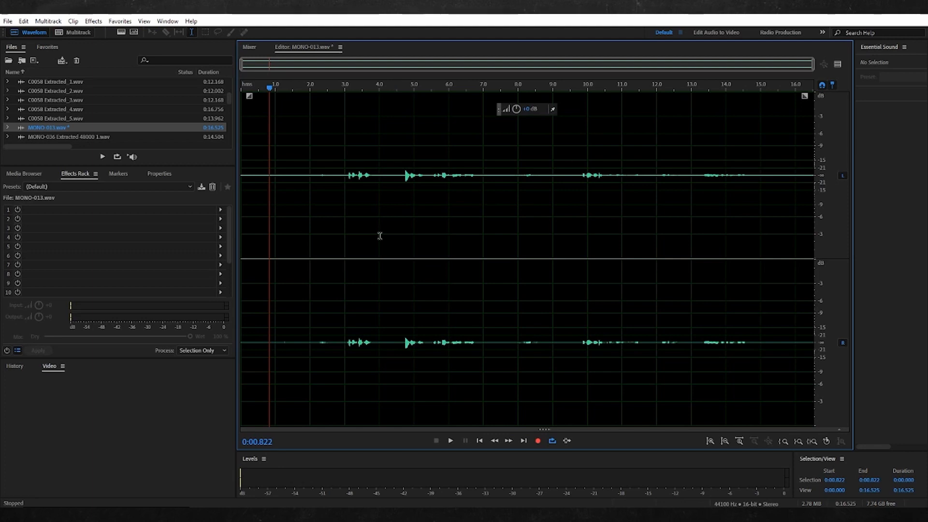
# Open the Noise Reduction (process) effect for MONO-013.wav and move its dialog clear of the waveform
pyautogui.click(94, 21)
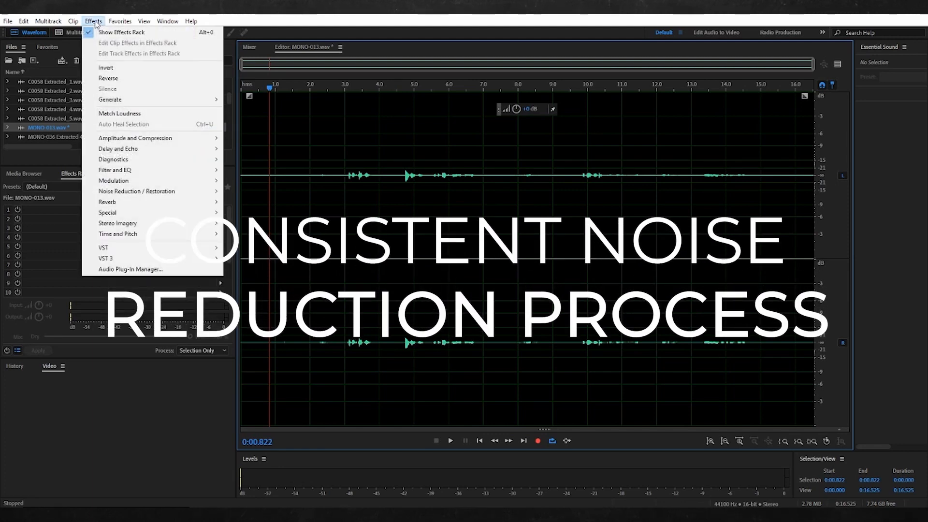
pyautogui.moveTo(182, 193)
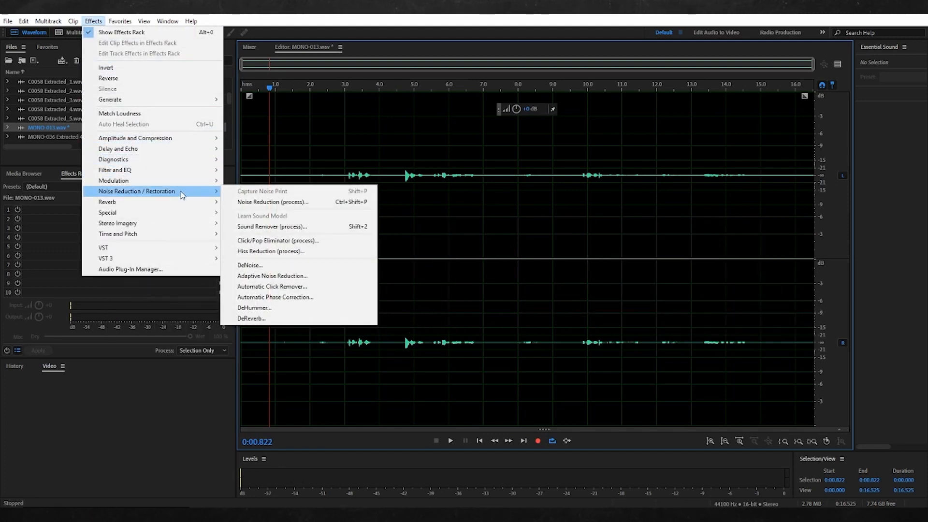
pyautogui.click(279, 203)
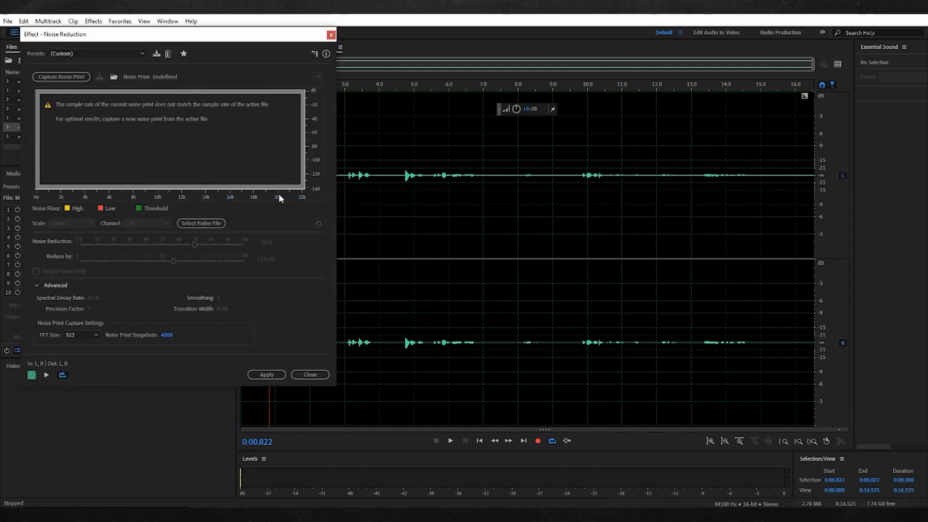
pyautogui.moveTo(242, 38); pyautogui.dragTo(229, 45)
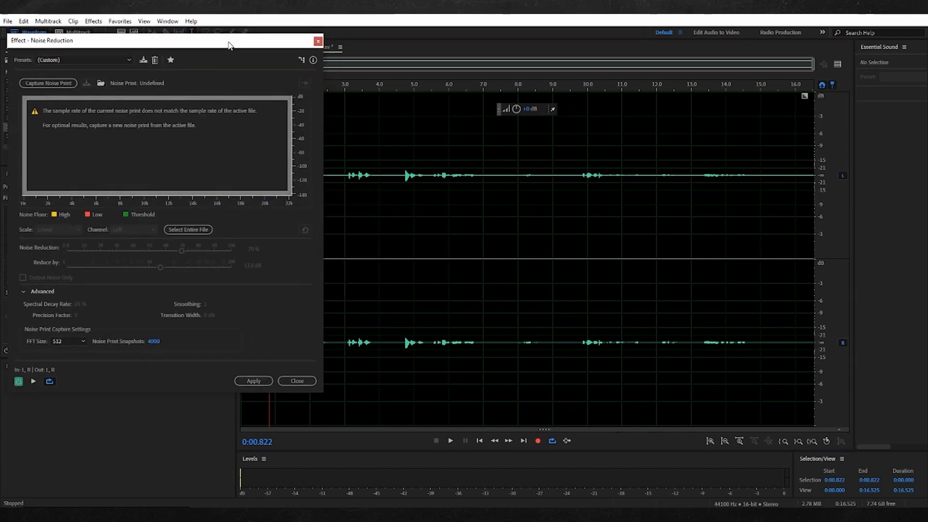
pyautogui.moveTo(206, 47); pyautogui.dragTo(172, 190)
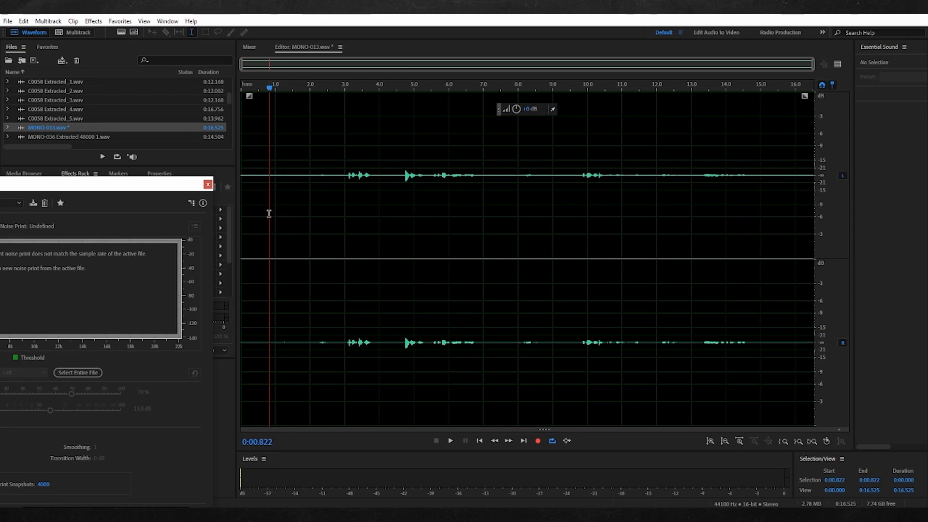
# Listen to the recording from the start and again from the 3-second mark to locate a stretch of background noise only
pyautogui.click(244, 193)
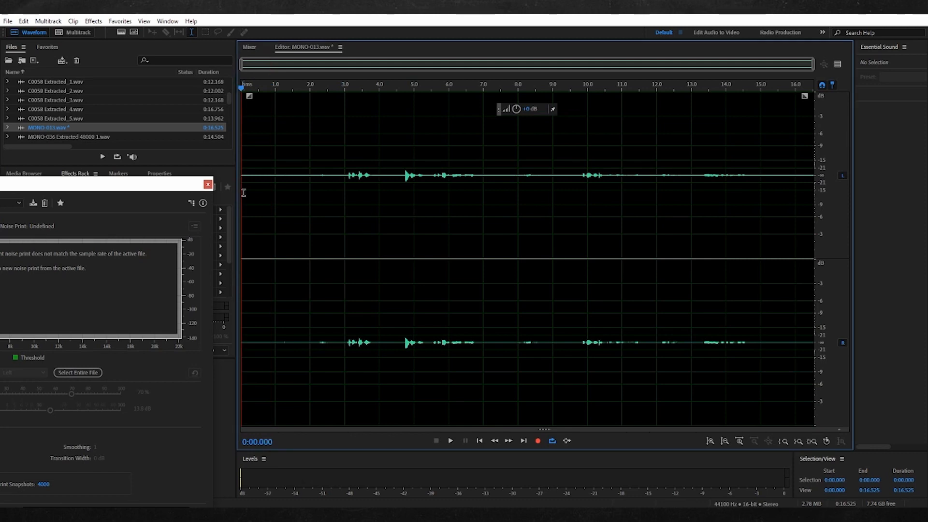
pyautogui.press('space')
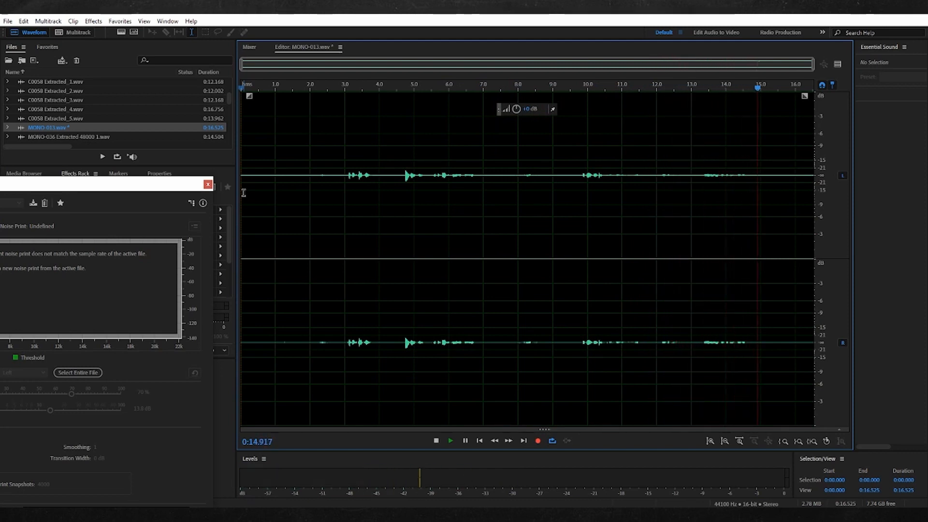
pyautogui.press('space')
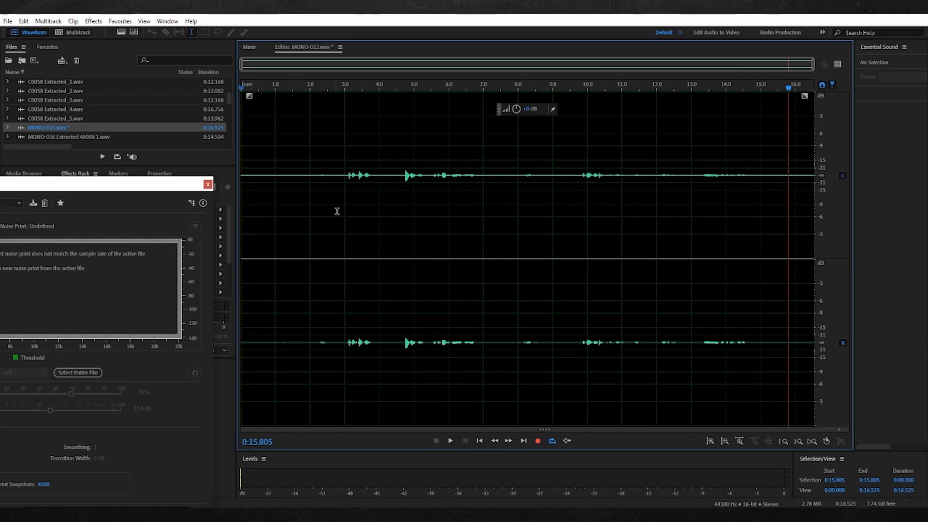
pyautogui.click(309, 196)
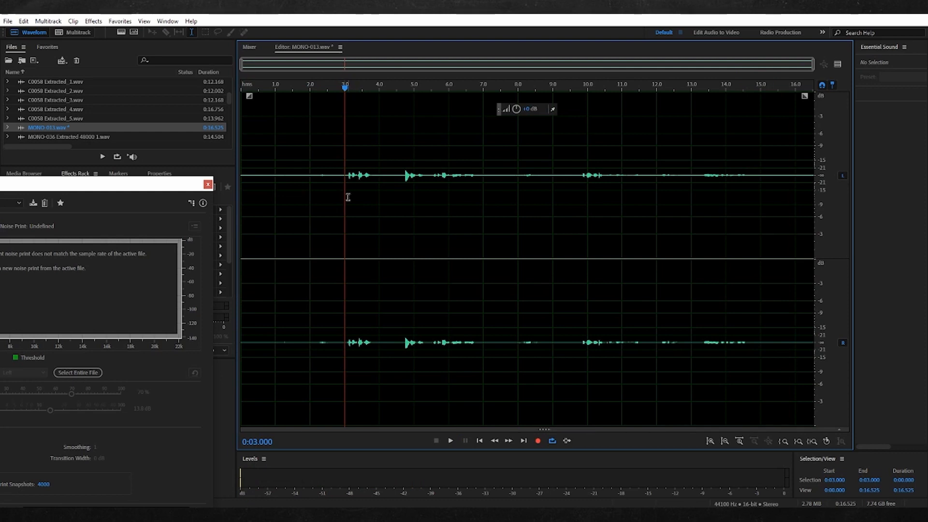
pyautogui.press('space')
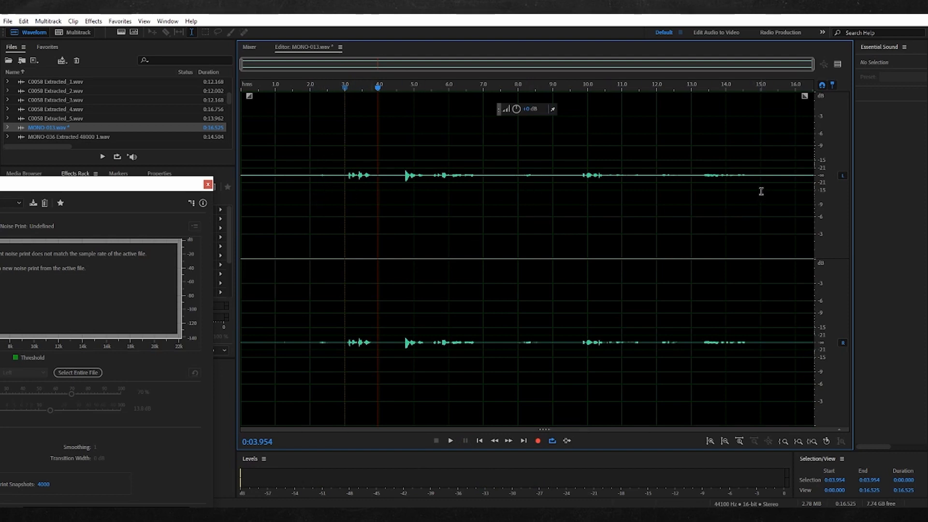
# Select the noise-only stretch from 0:15.000 to 0:15.870, play it to check, and capture it as the noise print
pyautogui.moveTo(759, 190); pyautogui.dragTo(809, 204)
pyautogui.press('space')
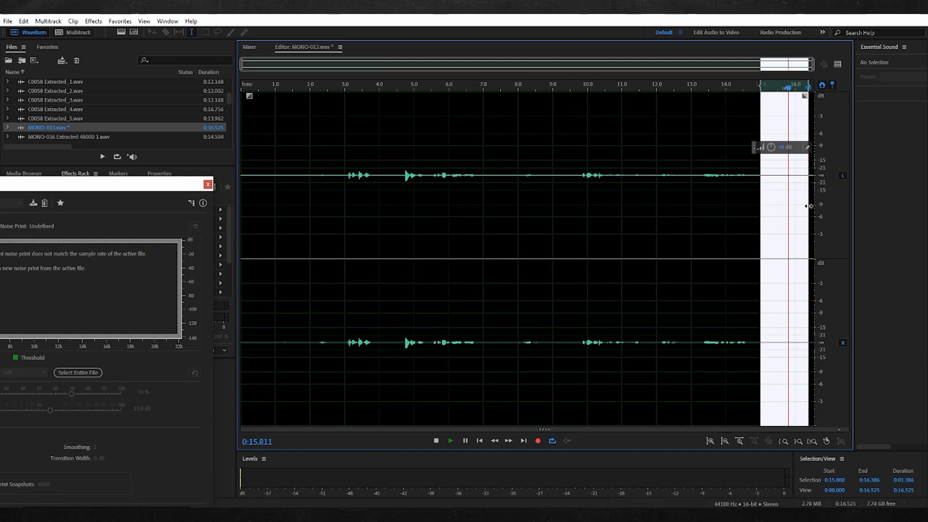
pyautogui.moveTo(807, 205); pyautogui.dragTo(790, 208)
pyautogui.press('space')
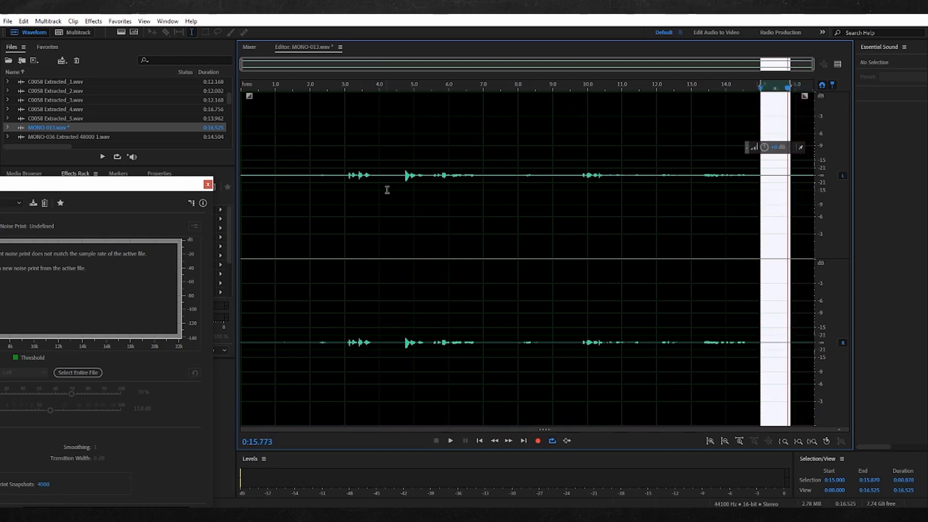
pyautogui.moveTo(148, 189); pyautogui.dragTo(333, 109)
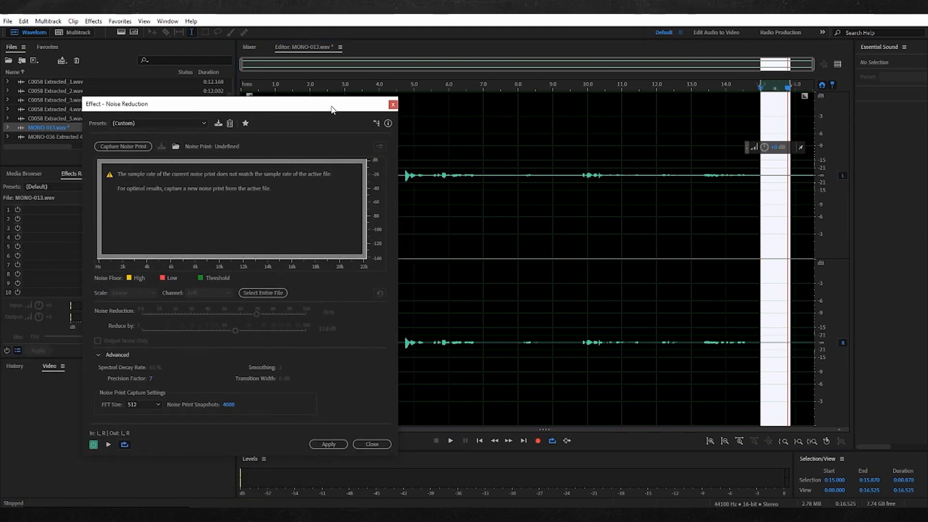
pyautogui.click(137, 147)
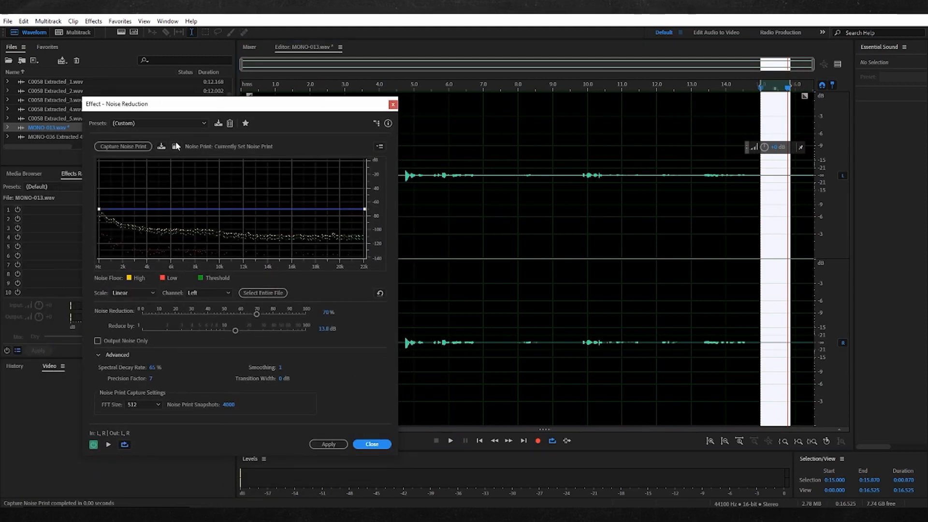
# Clear the noise selection and place the playhead at 0:01.000, keeping the effect dialog in view
pyautogui.moveTo(305, 109); pyautogui.dragTo(261, 273)
pyautogui.click(753, 196)
pyautogui.click(277, 140)
pyautogui.moveTo(246, 272); pyautogui.dragTo(225, 75)
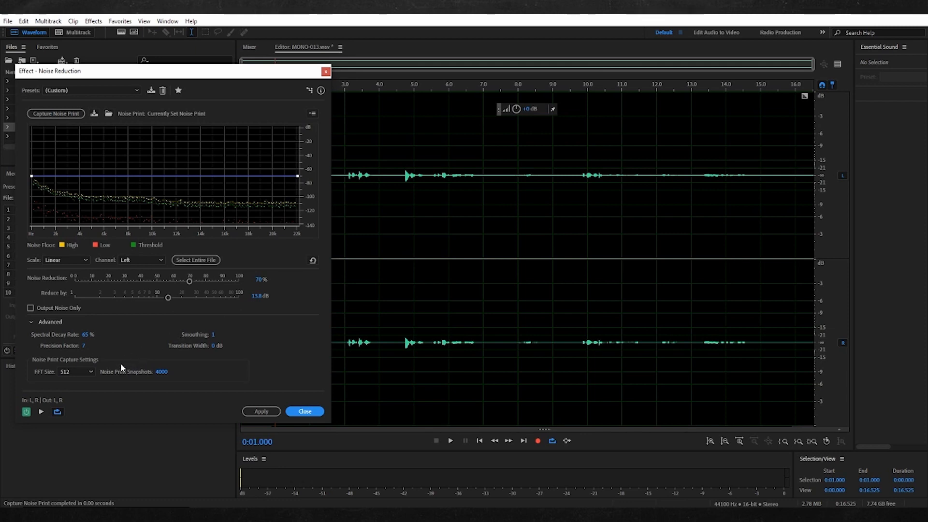
# Preview the effect during playback and set Noise Reduction to 69% and Reduce by to 13.4 dB
pyautogui.click(41, 413)
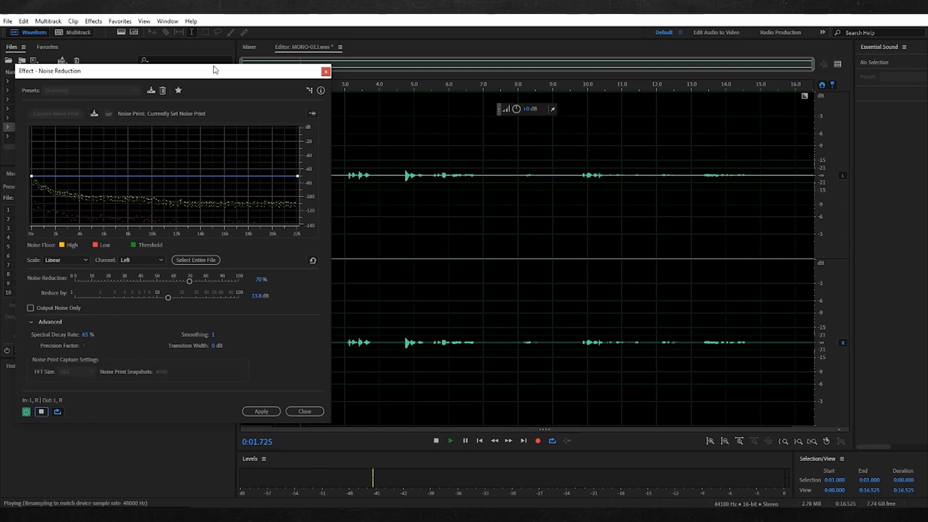
pyautogui.moveTo(232, 77); pyautogui.dragTo(219, 83)
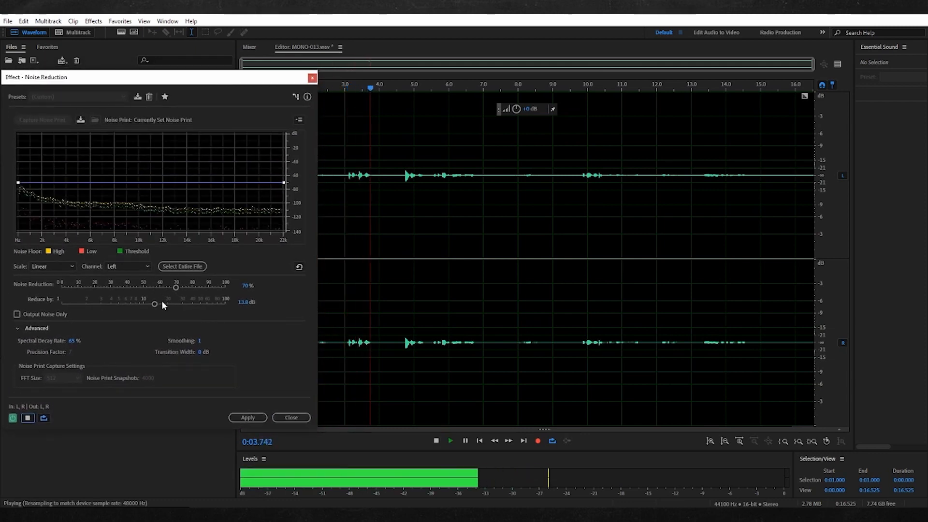
pyautogui.moveTo(163, 304); pyautogui.dragTo(193, 290)
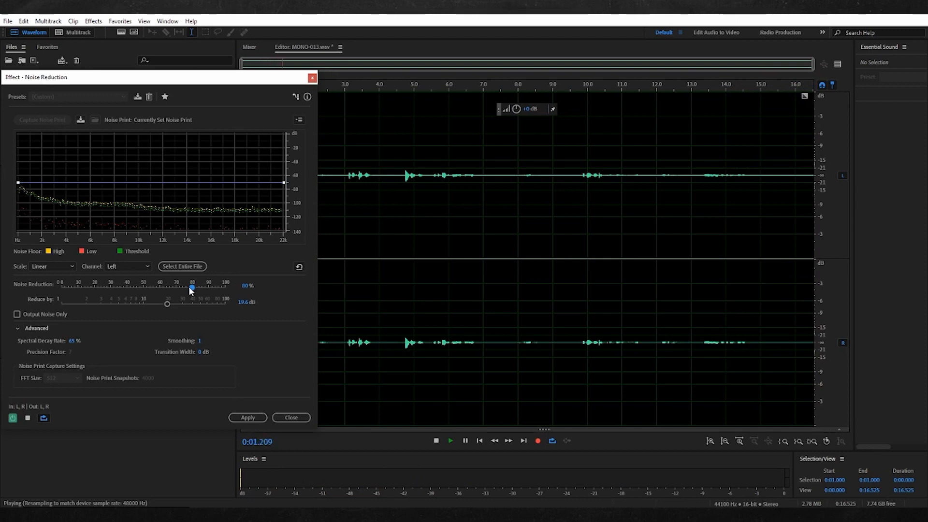
pyautogui.moveTo(167, 304)
pyautogui.mouseDown()
pyautogui.moveTo(153, 303)
pyautogui.moveTo(179, 286)
pyautogui.moveTo(109, 289)
pyautogui.moveTo(174, 288)
pyautogui.mouseUp()
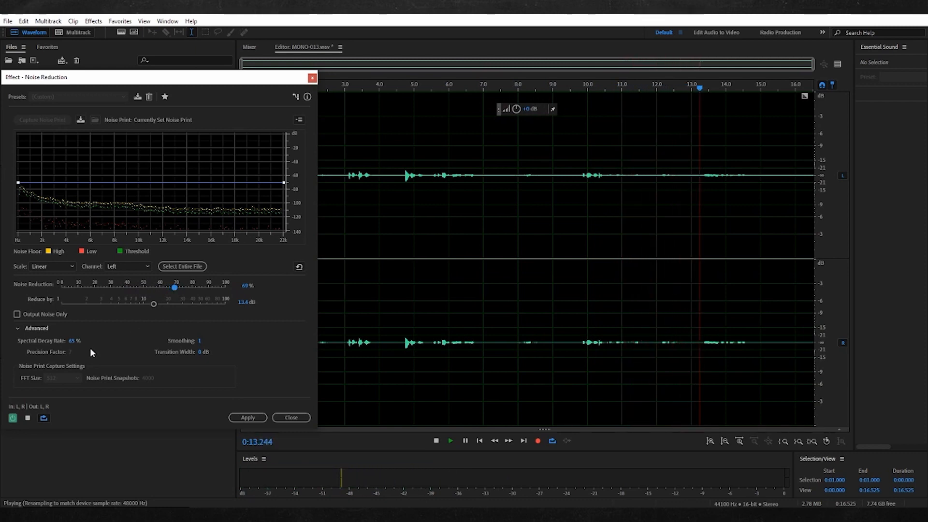
# Compare the audio with the noise reduction bypassed and active, then stop the preview with the effect on
pyautogui.click(12, 418)
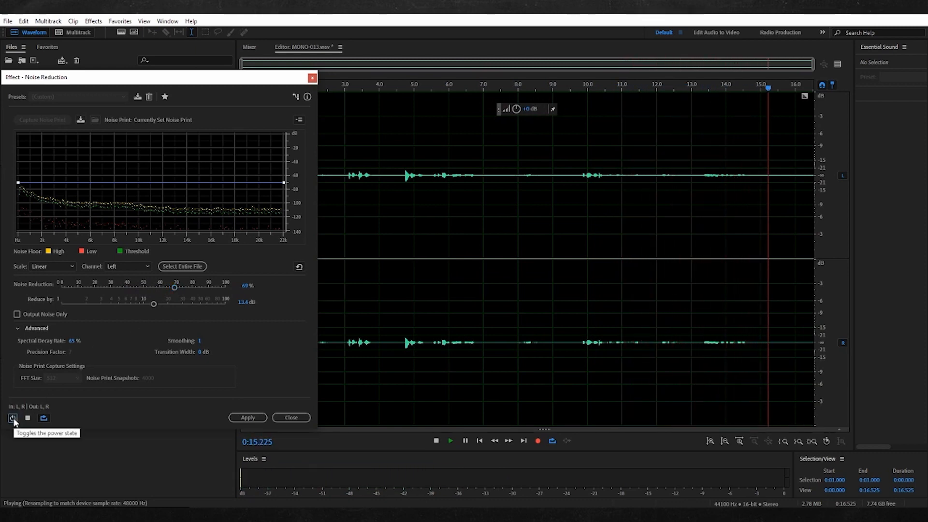
pyautogui.click(12, 418)
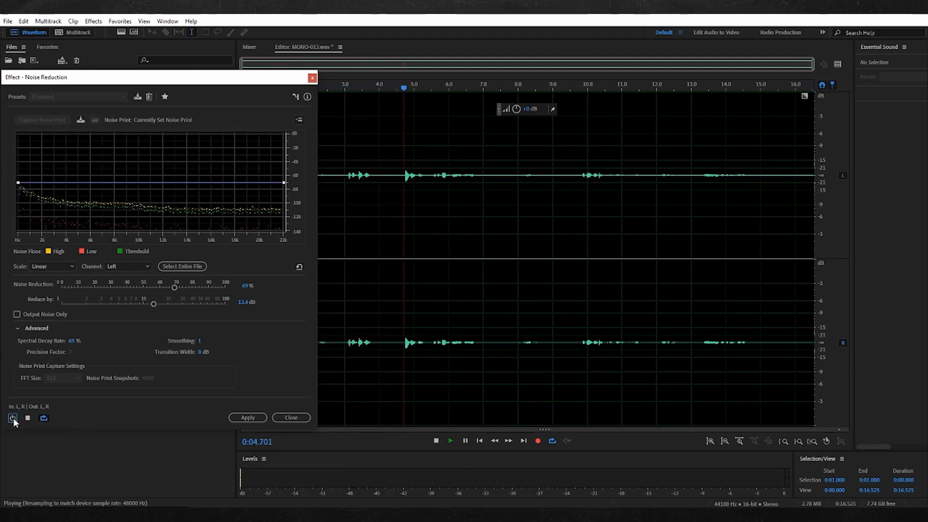
pyautogui.click(13, 418)
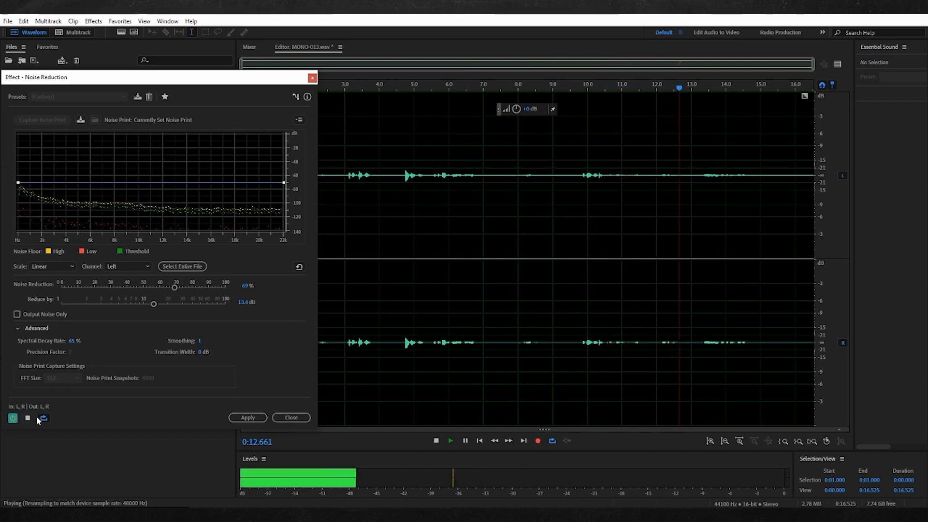
pyautogui.click(28, 418)
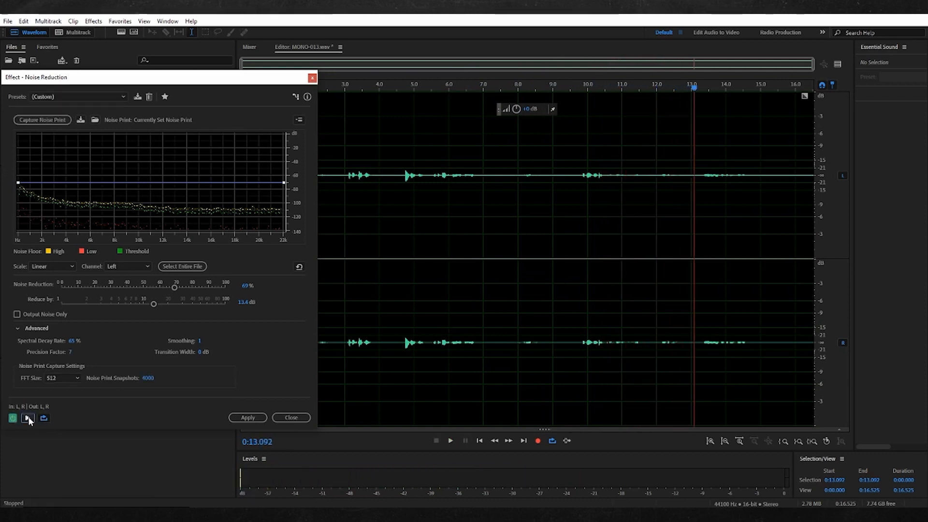
# Apply the noise reduction to the entire file and clear the waveform selection
pyautogui.click(244, 418)
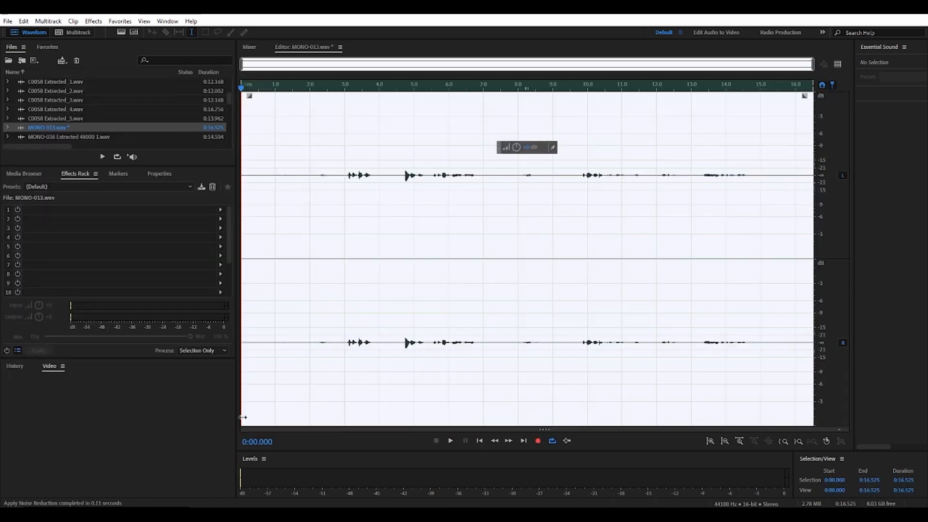
pyautogui.click(316, 209)
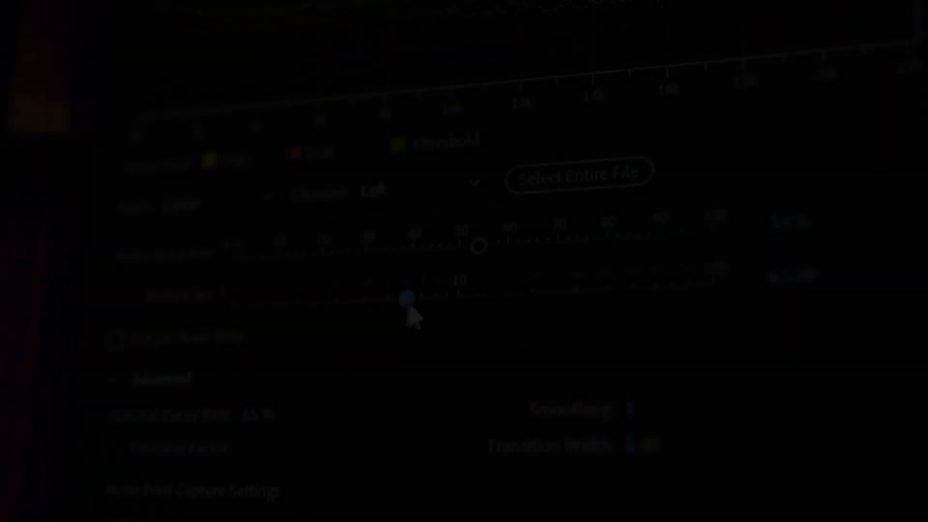
pyautogui.moveTo(408, 309); pyautogui.dragTo(430, 303)
pyautogui.moveTo(478, 245); pyautogui.dragTo(493, 248)
pyautogui.moveTo(435, 303); pyautogui.dragTo(406, 310)
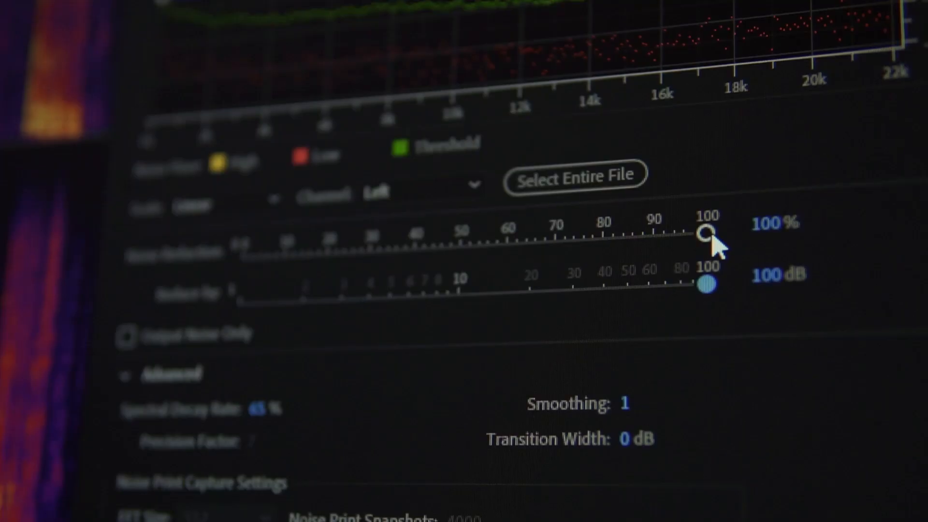
pyautogui.moveTo(706, 256); pyautogui.dragTo(511, 264)
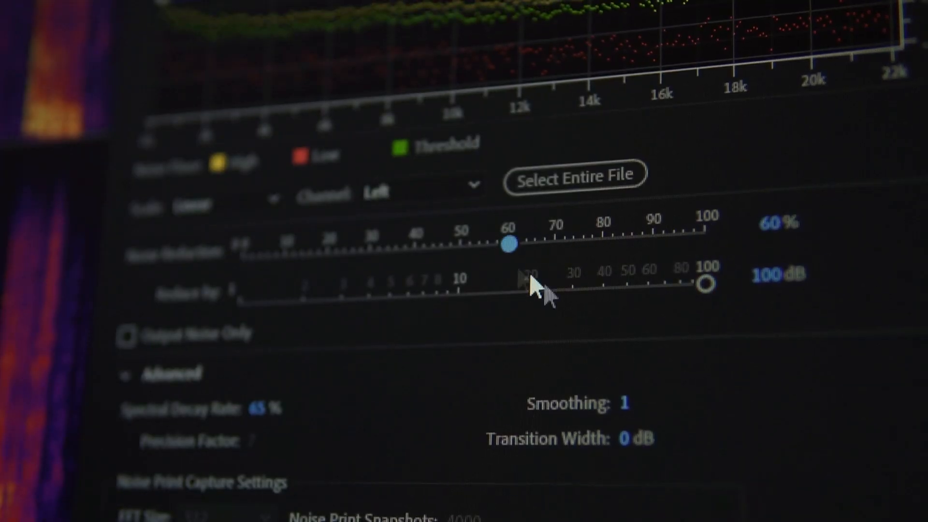
pyautogui.moveTo(696, 287); pyautogui.dragTo(473, 312)
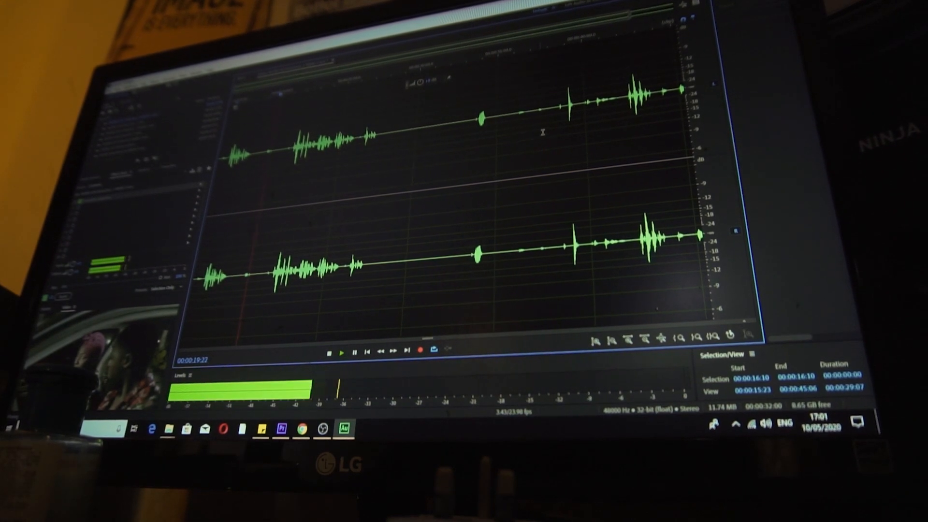
pyautogui.press('space')
pyautogui.moveTo(615, 20); pyautogui.dragTo(267, 85)
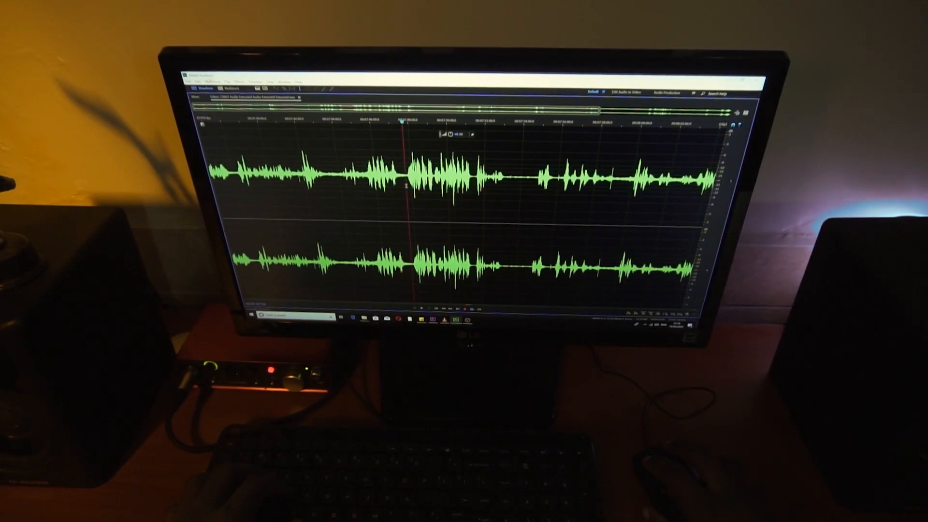
pyautogui.press('space')
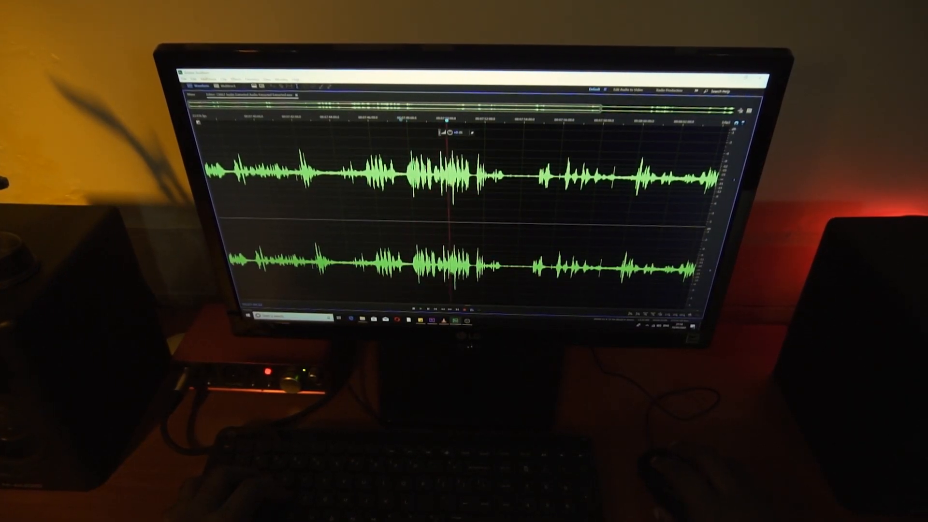
pyautogui.moveTo(602, 109); pyautogui.dragTo(394, 116)
pyautogui.press('space')
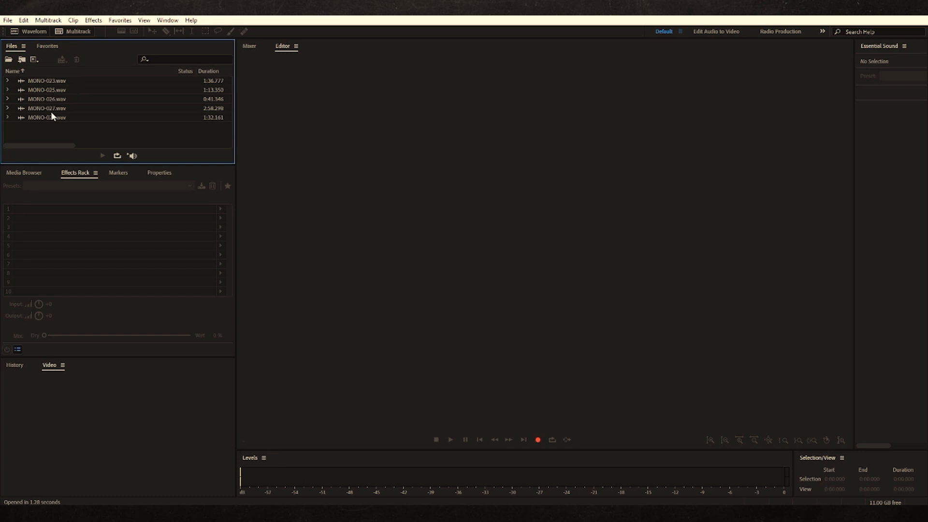
# Open MONO-023.wav, listen to its beginning, and delete about the first 3.6 seconds
pyautogui.doubleClick(21, 83)
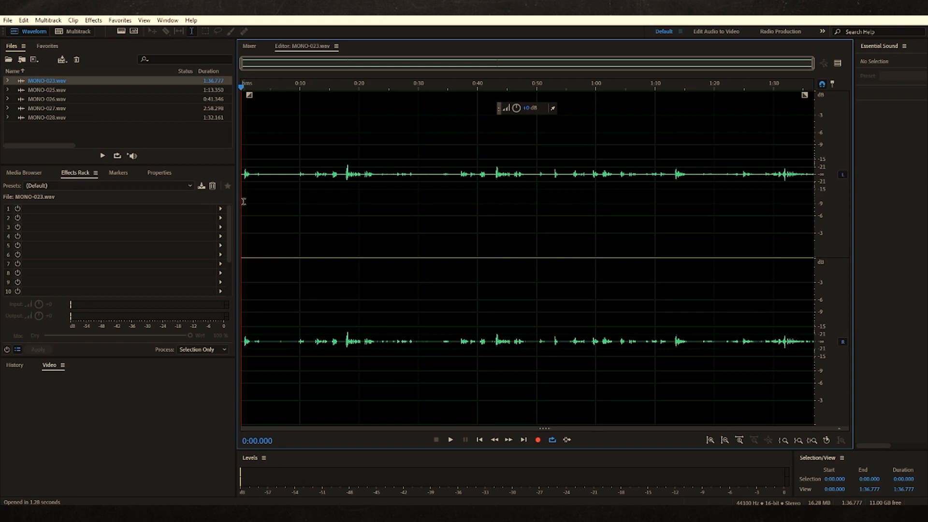
pyautogui.press('space')
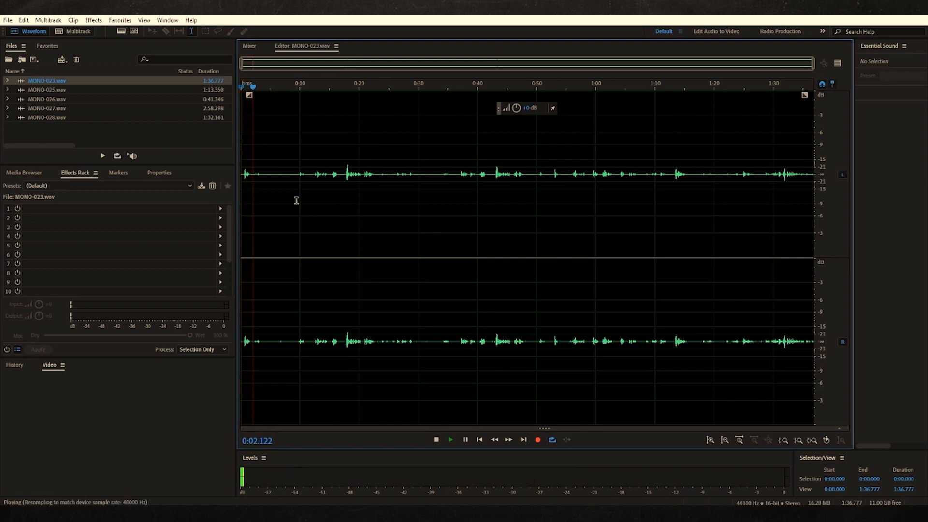
pyautogui.press('space')
pyautogui.moveTo(263, 188); pyautogui.dragTo(229, 192)
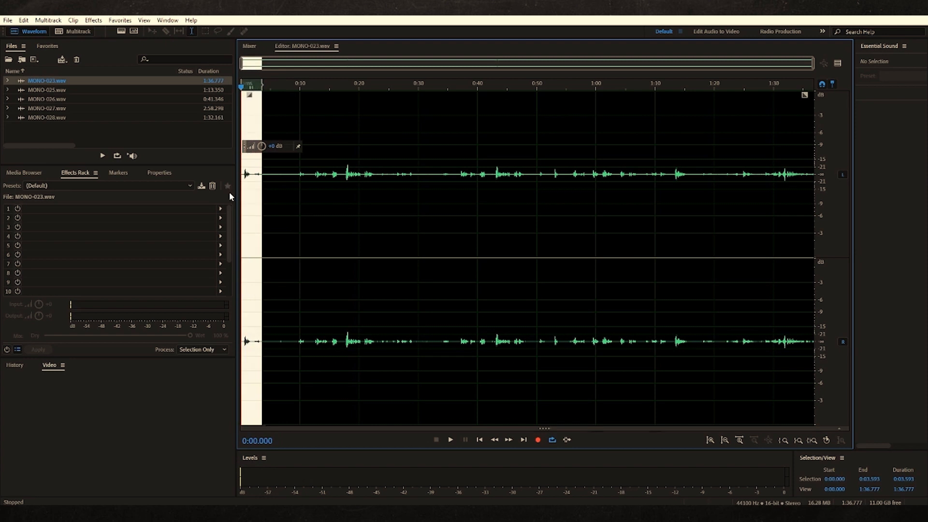
pyautogui.press('Delete')
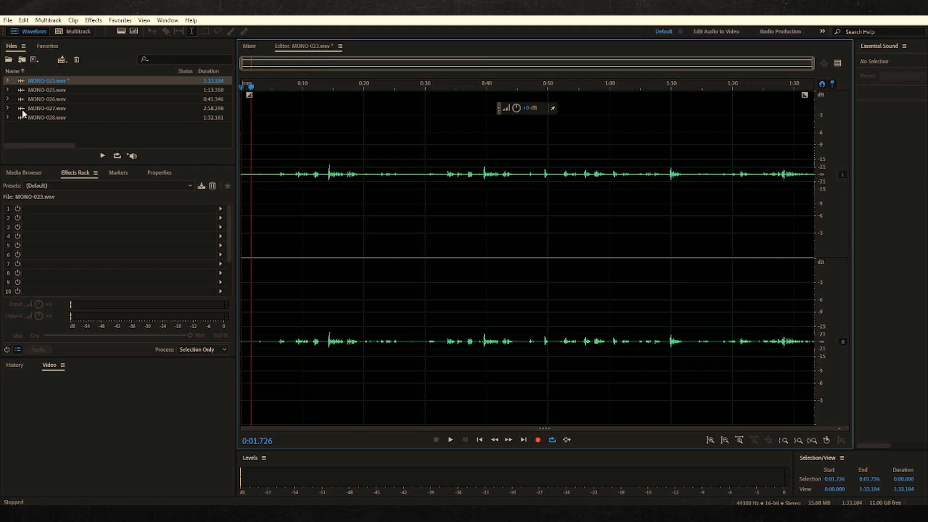
# Delete about the first 8 seconds of MONO-025.wav and about the first 4 seconds of MONO-026.wav
pyautogui.doubleClick(22, 92)
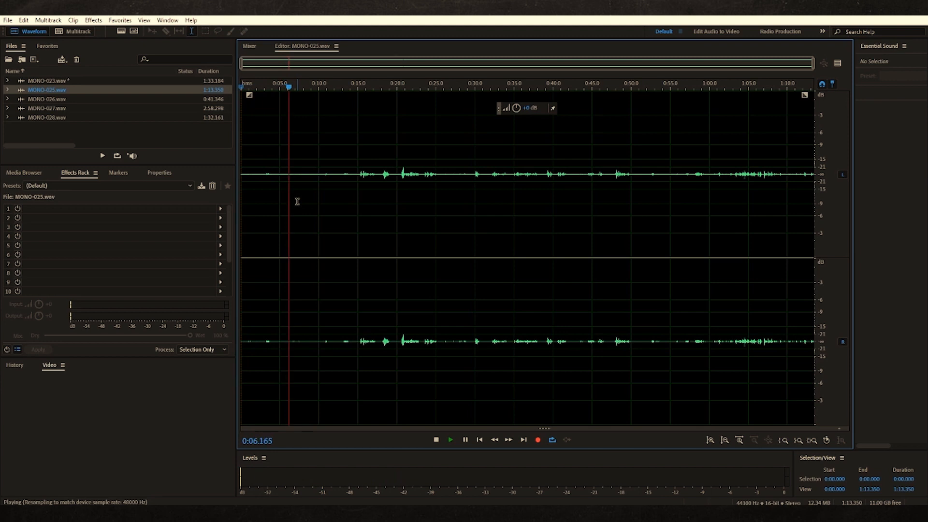
pyautogui.moveTo(303, 200); pyautogui.dragTo(229, 202)
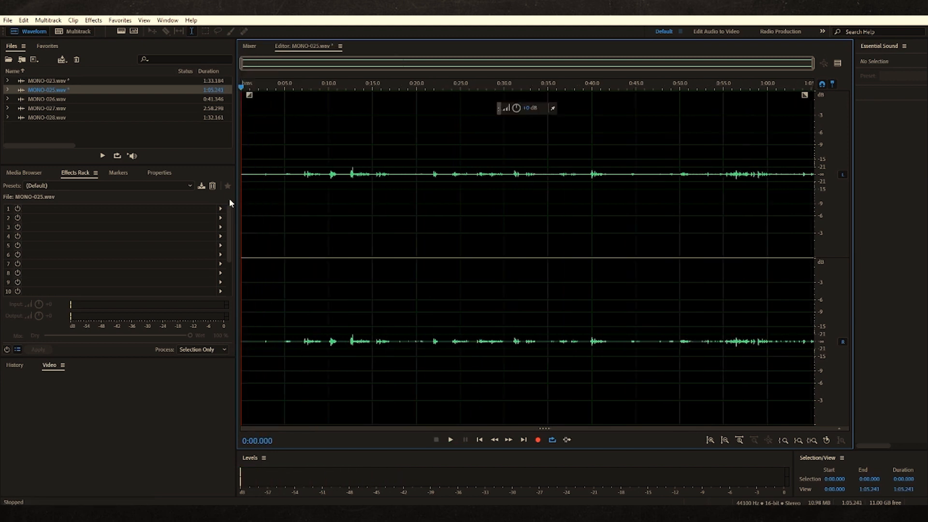
pyautogui.press('Delete')
pyautogui.doubleClick(21, 100)
pyautogui.press('space')
pyautogui.press('Delete')
# Delete about the first 6.5 seconds of MONO-027.wav and about the first 3.6 seconds of MONO-028.wav
pyautogui.doubleClick(22, 108)
pyautogui.moveTo(299, 203); pyautogui.dragTo(232, 199)
pyautogui.press('space')
pyautogui.press('Delete')
pyautogui.doubleClick(23, 117)
pyautogui.press('space')
pyautogui.press('space')
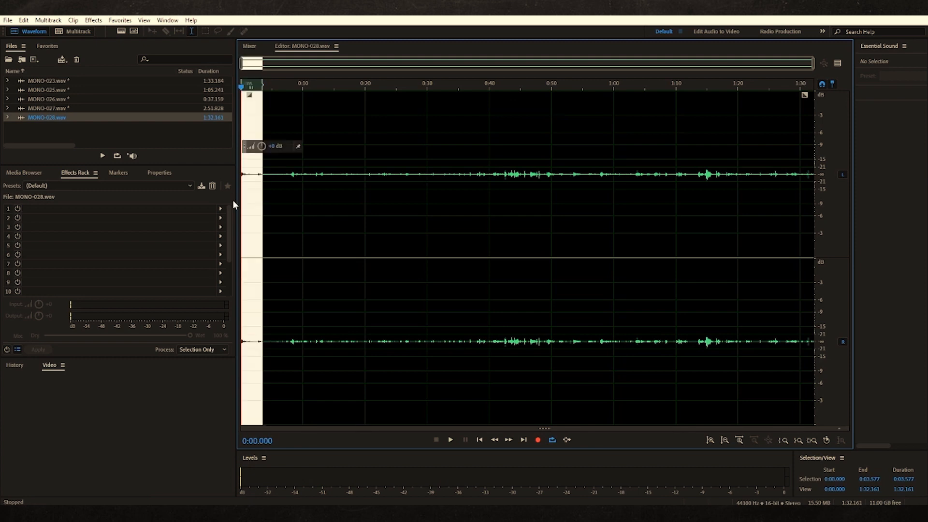
pyautogui.press('Delete')
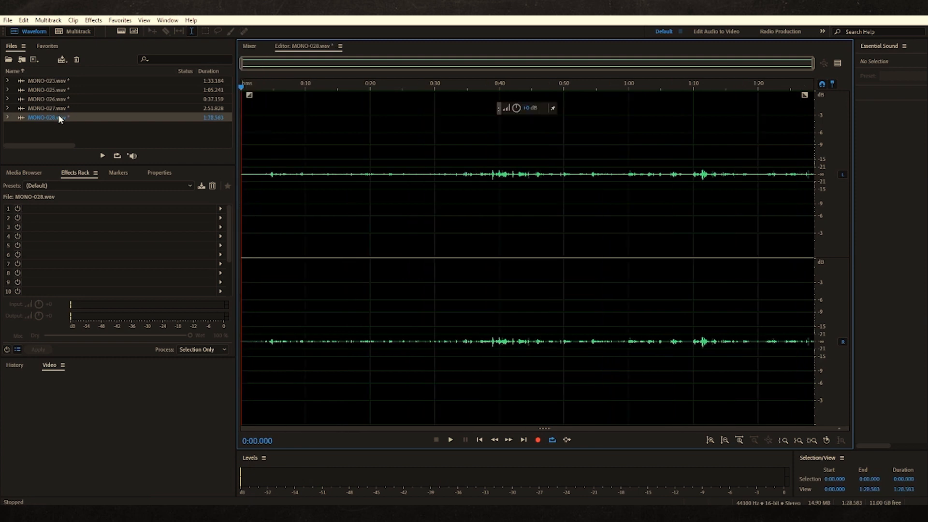
# Save MONO-028.wav, and save all the other trimmed recordings
pyautogui.click(9, 21)
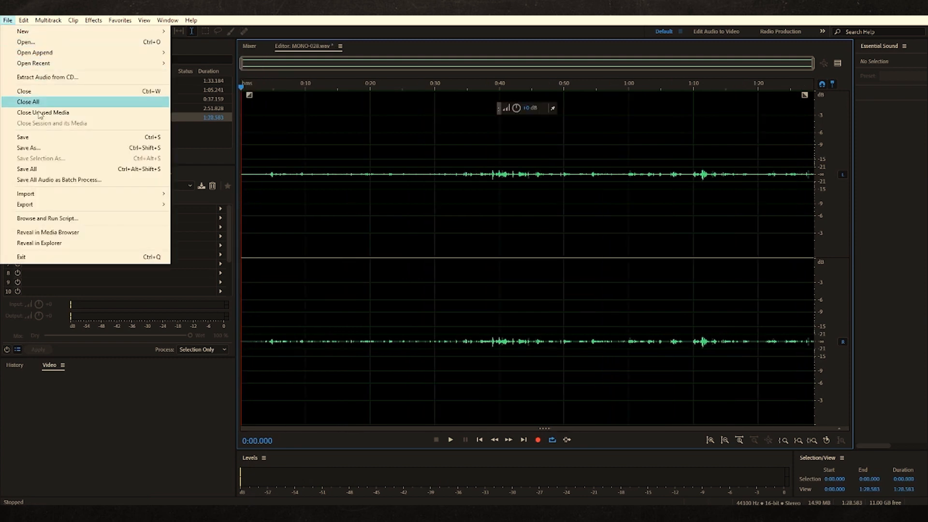
pyautogui.click(34, 140)
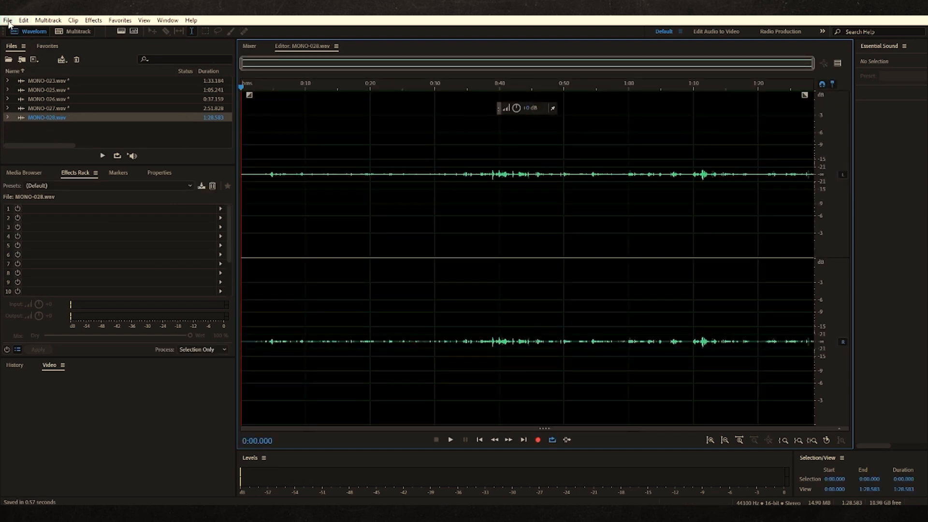
pyautogui.click(8, 20)
pyautogui.click(39, 169)
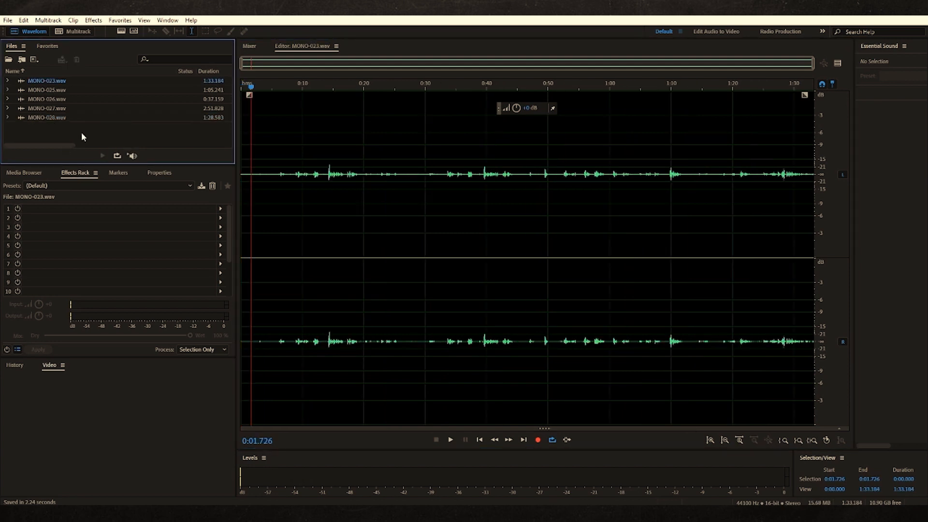
# Start recording a new favorite with MONO-023.wav open in the editor
pyautogui.click(124, 22)
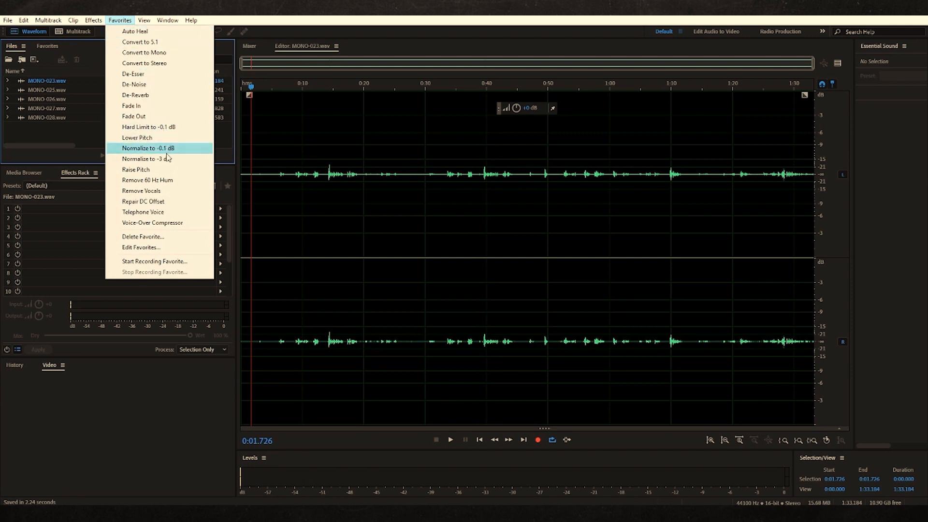
pyautogui.click(162, 261)
pyautogui.click(505, 305)
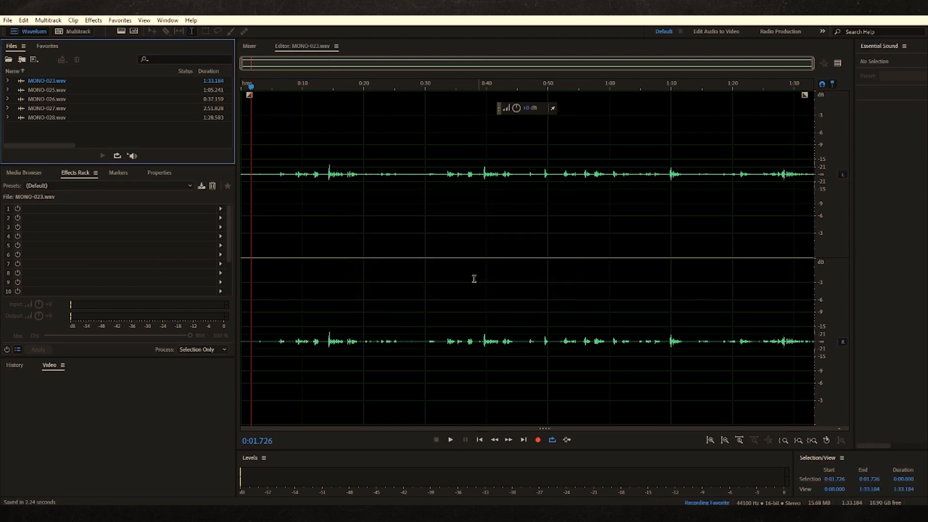
# Open Adaptive Noise Reduction for MONO-023.wav and, while previewing, set Reduce Noise By to 7.04 dB and Noisiness to 33.39%
pyautogui.click(94, 21)
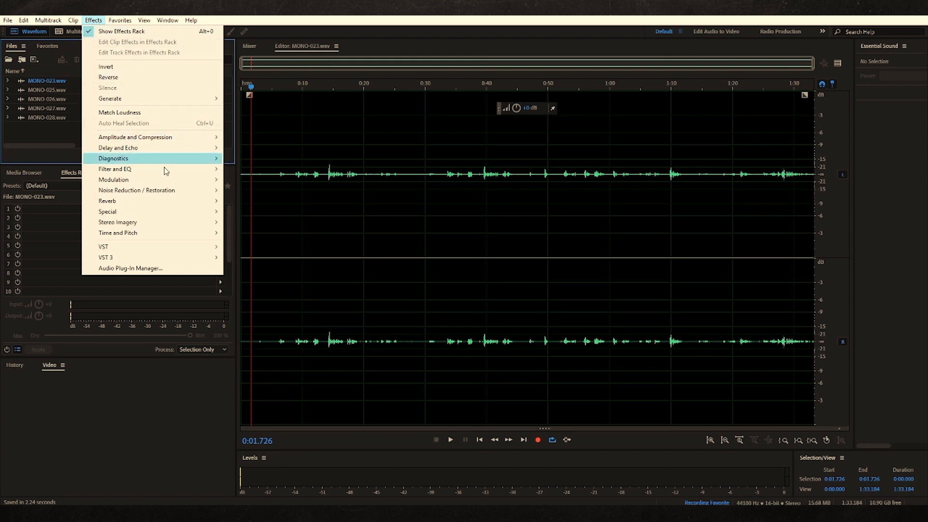
pyautogui.moveTo(178, 192)
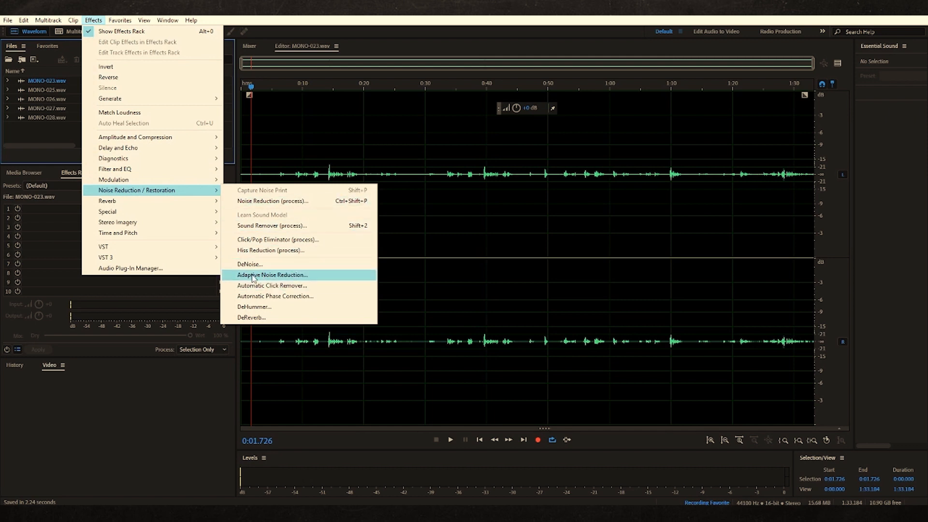
pyautogui.click(292, 276)
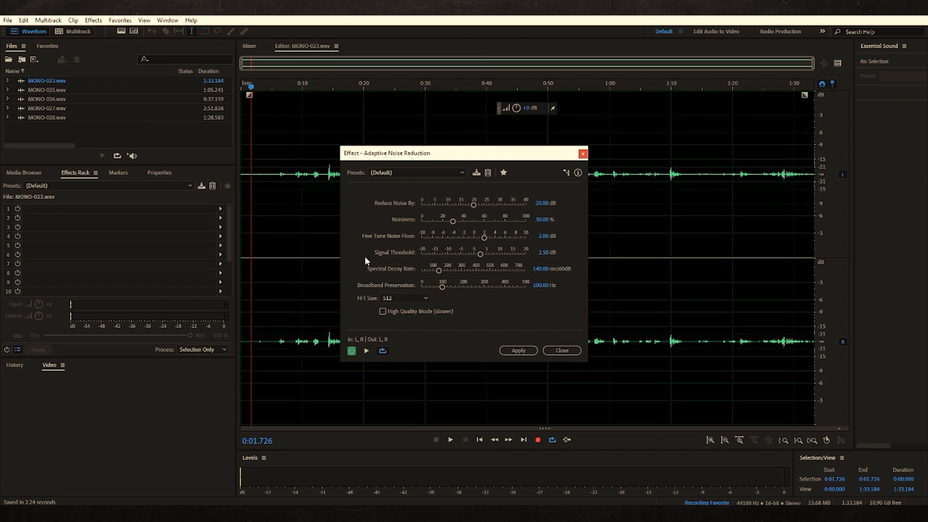
pyautogui.moveTo(470, 155); pyautogui.dragTo(146, 195)
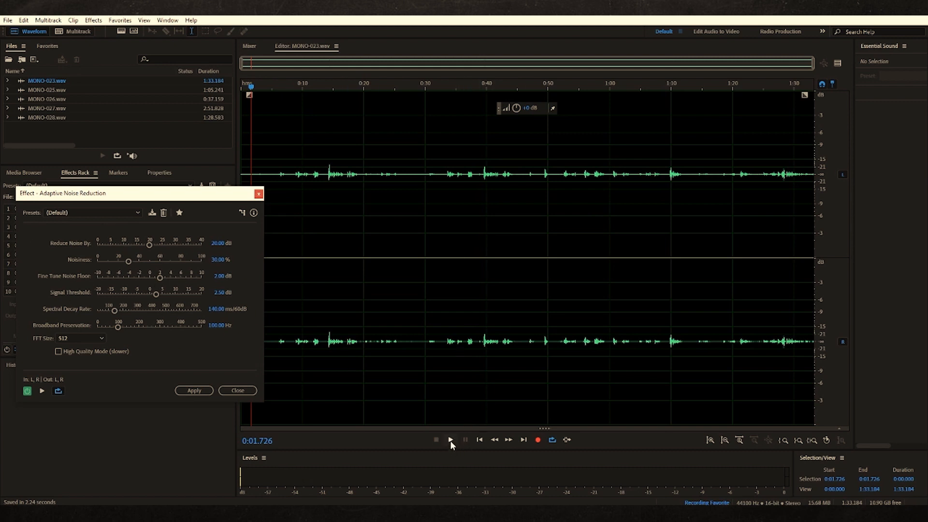
pyautogui.click(44, 390)
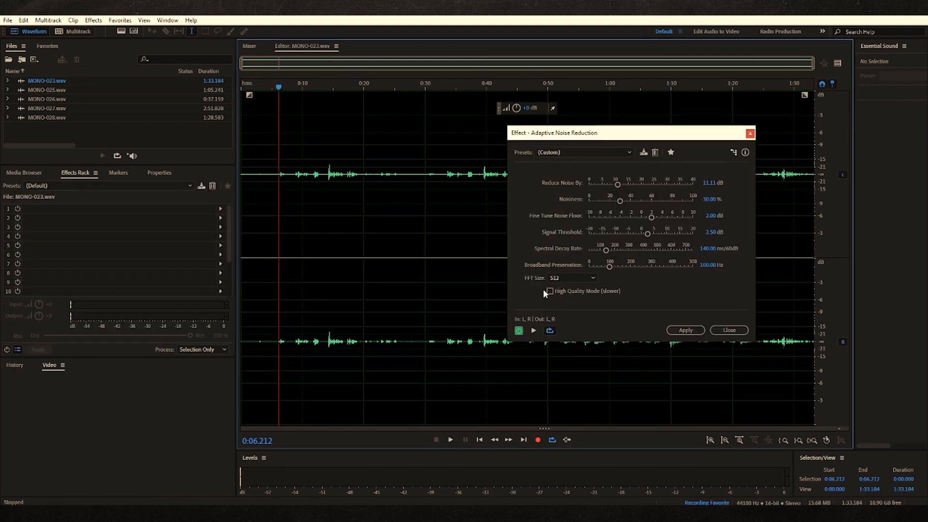
pyautogui.click(533, 330)
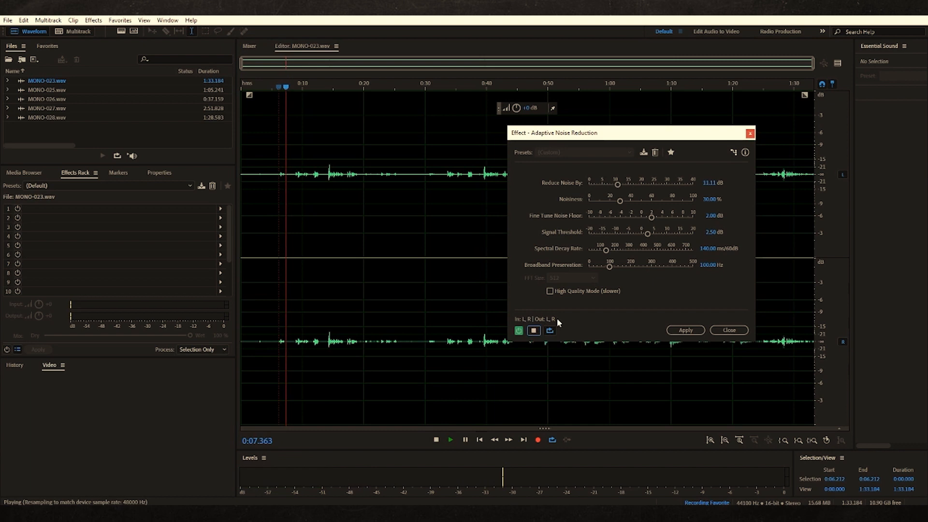
pyautogui.moveTo(617, 185)
pyautogui.mouseDown()
pyautogui.moveTo(587, 187)
pyautogui.moveTo(655, 202)
pyautogui.moveTo(622, 206)
pyautogui.moveTo(607, 186)
pyautogui.mouseUp()
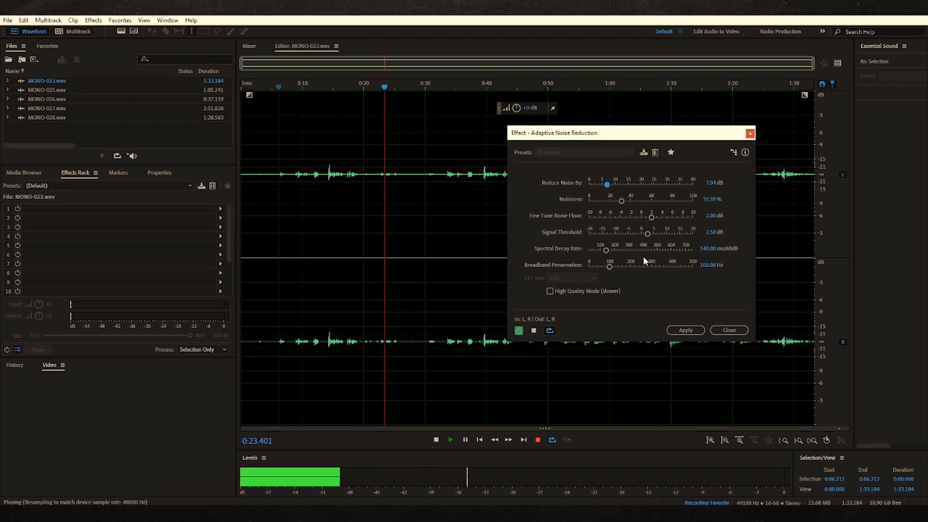
pyautogui.press('space')
# Preview from about 0:08.9, comparing the audio with the adaptive noise reduction bypassed and active, and stop with the effect on
pyautogui.click(295, 181)
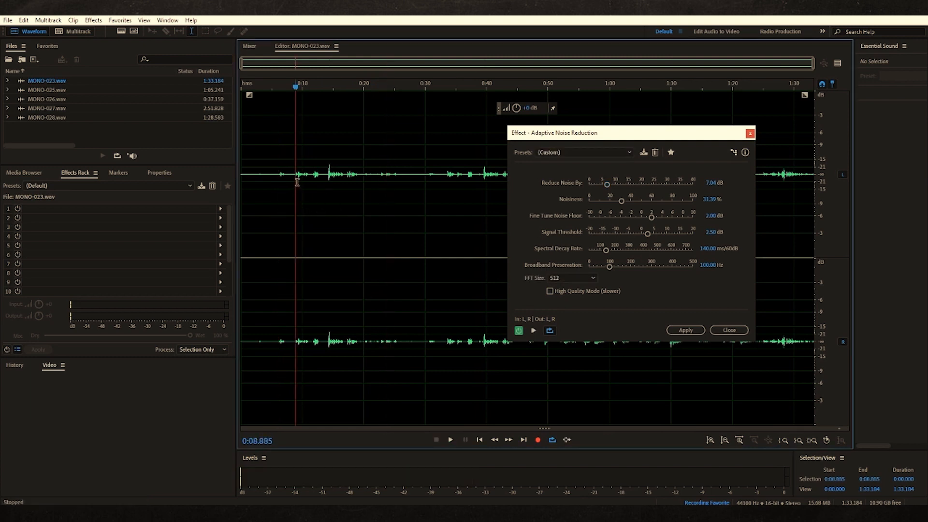
pyautogui.click(533, 331)
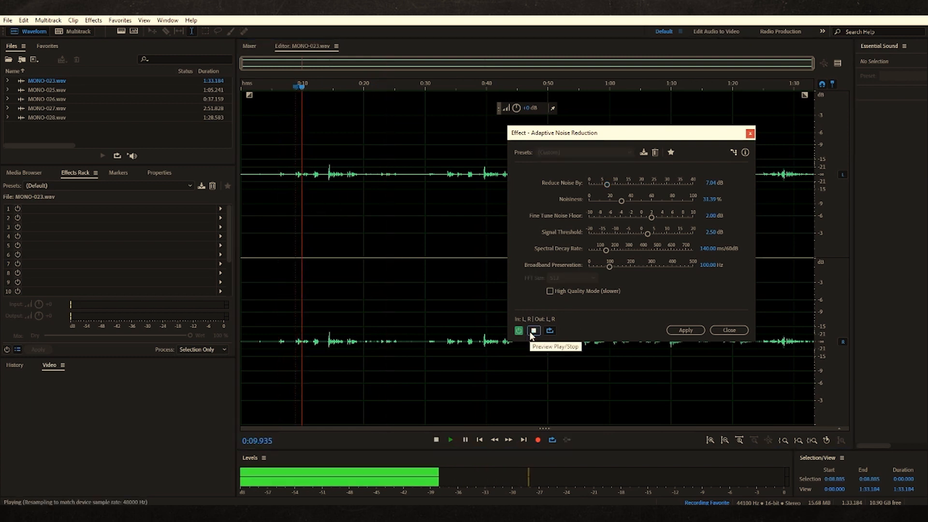
pyautogui.click(519, 330)
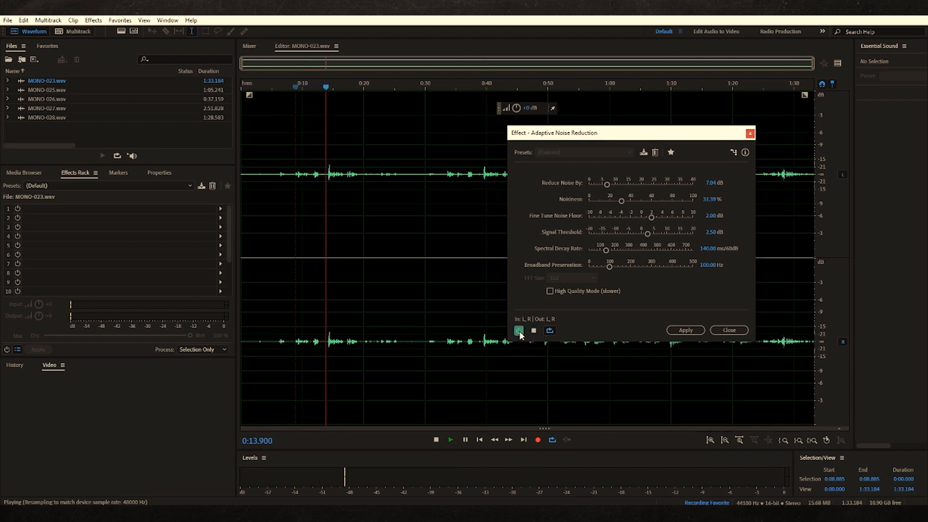
pyautogui.click(519, 331)
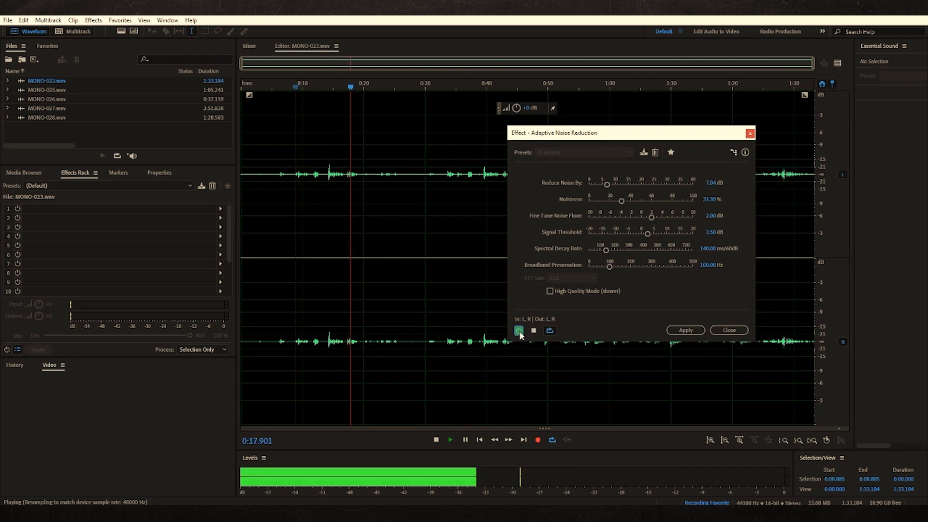
pyautogui.click(533, 332)
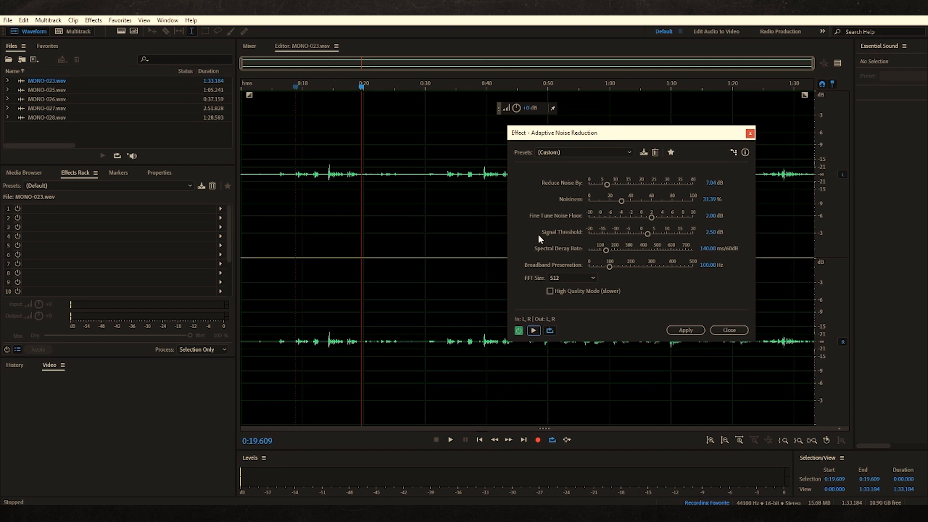
# Apply the adaptive noise reduction to all of MONO-023.wav and clear the selection with the playhead at about 0:19.2
pyautogui.click(686, 330)
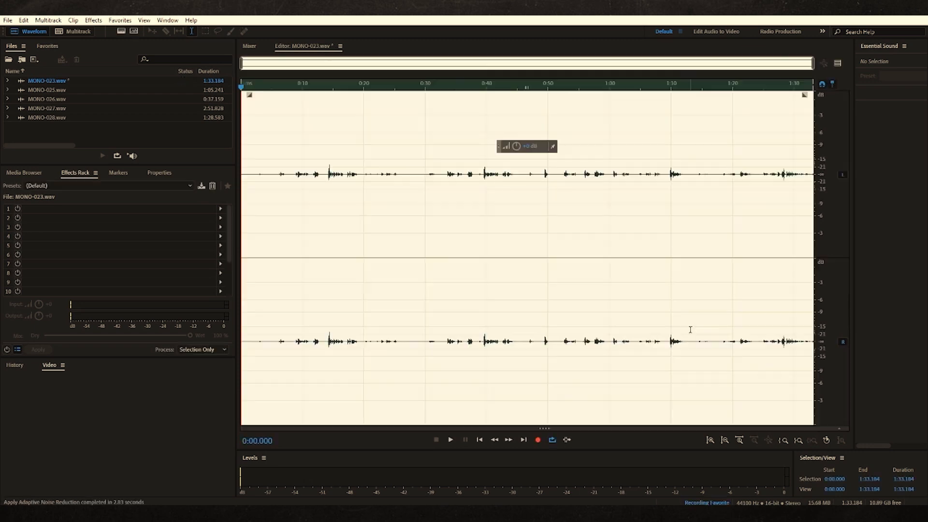
pyautogui.click(358, 199)
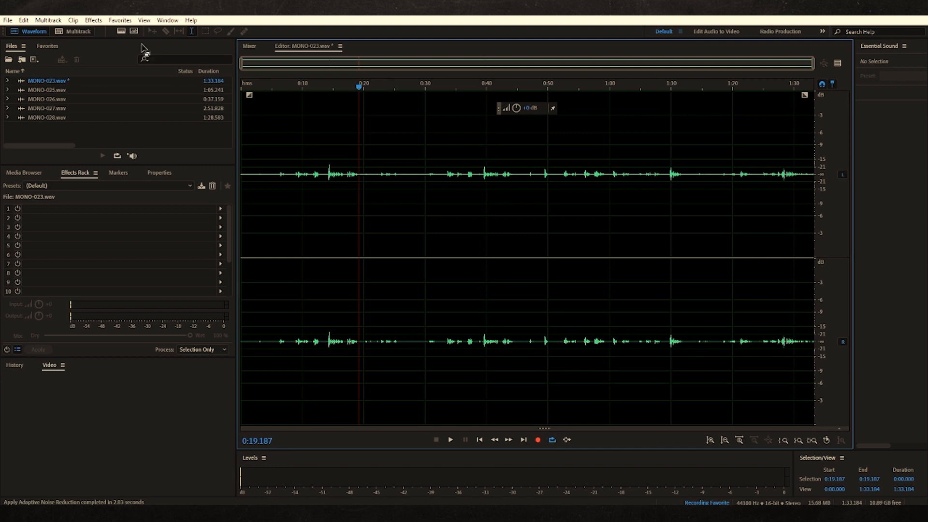
# Stop recording the favorite and save it as "Detective Office Day"
pyautogui.click(123, 21)
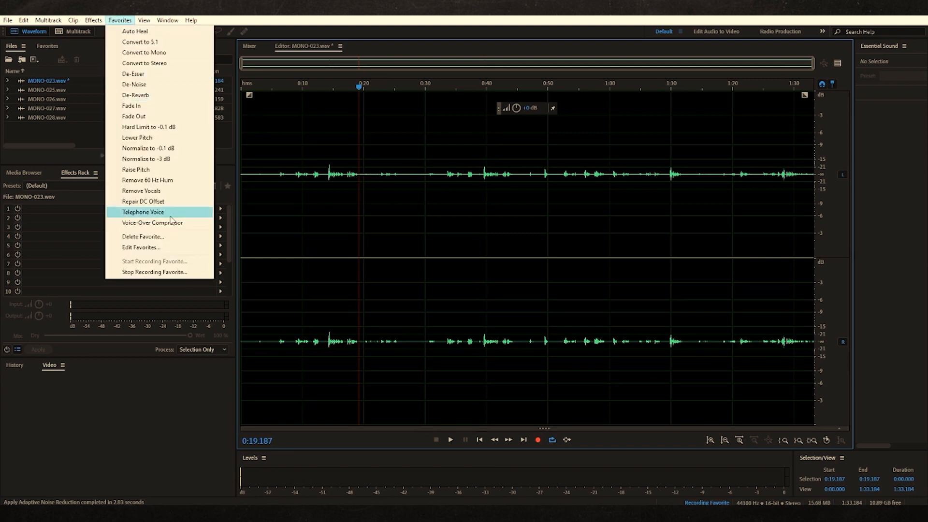
pyautogui.click(160, 272)
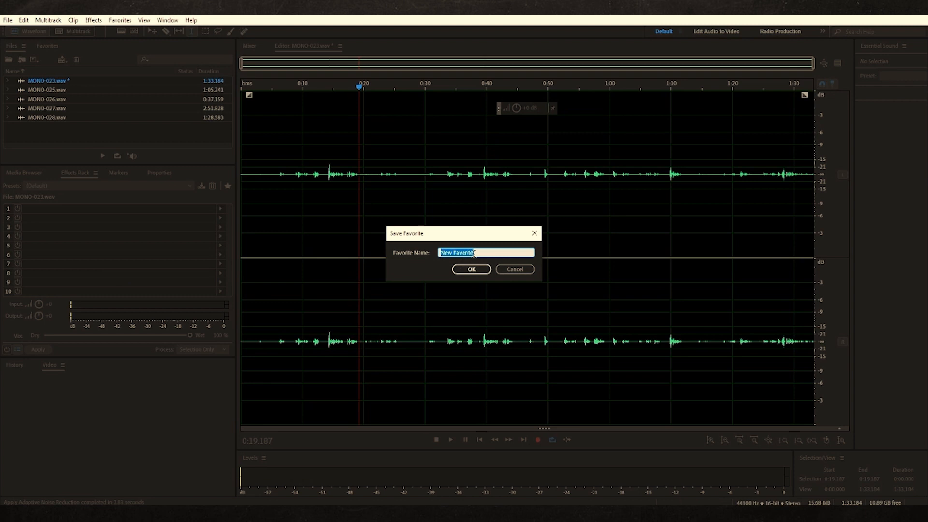
pyautogui.write('Detective Office Day')
pyautogui.click(470, 270)
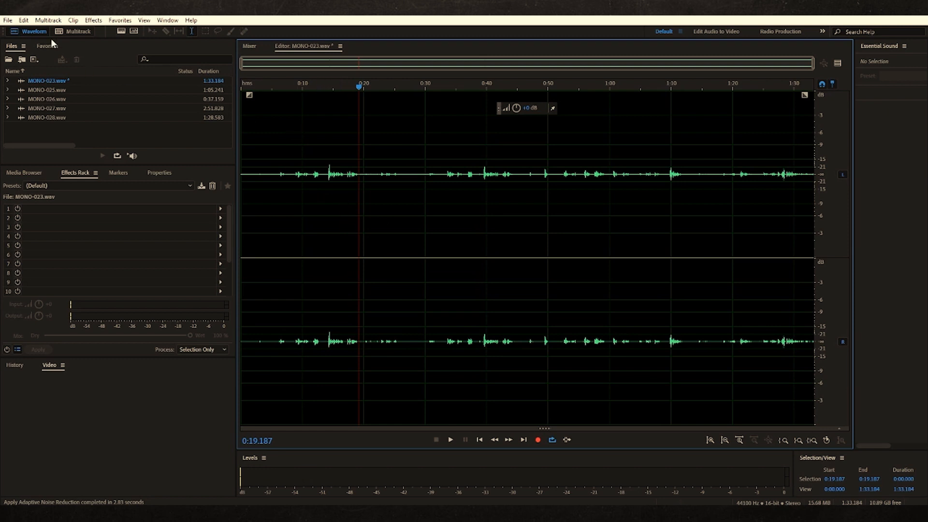
# Undo the adaptive noise reduction on MONO-023.wav and place the playhead at 0:10
pyautogui.click(24, 21)
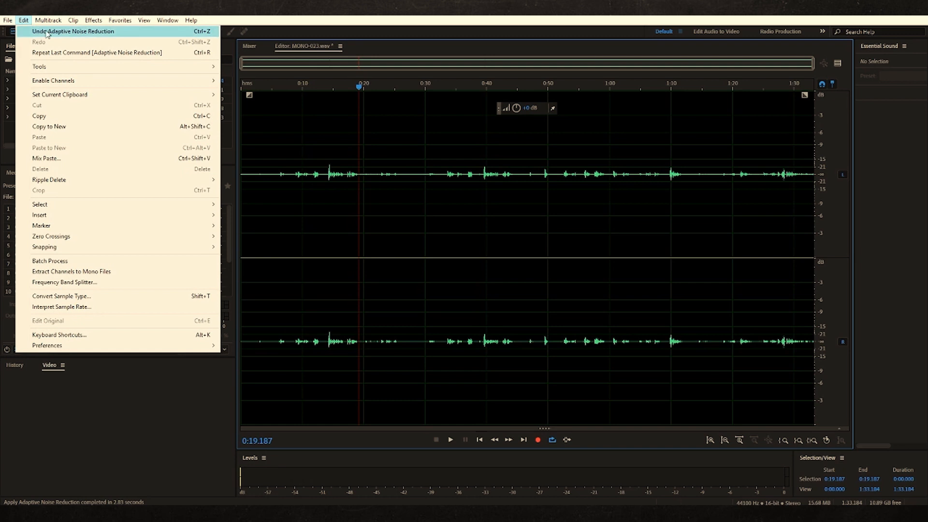
pyautogui.click(46, 31)
pyautogui.click(302, 210)
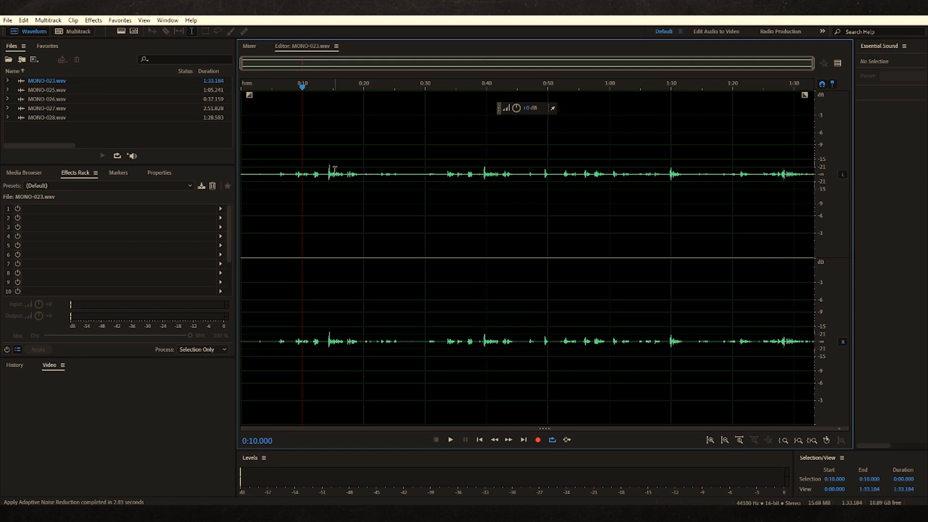
# Add all five MONO recordings, MONO-023.wav to MONO-028.wav, to a Batch Process and assign it the "Detective Office Day" favorite
pyautogui.click(60, 124)
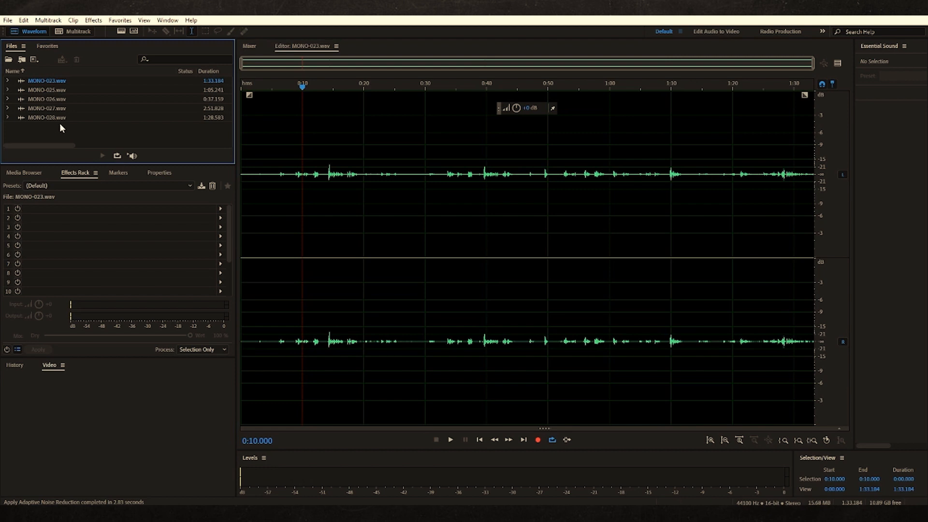
pyautogui.click(168, 21)
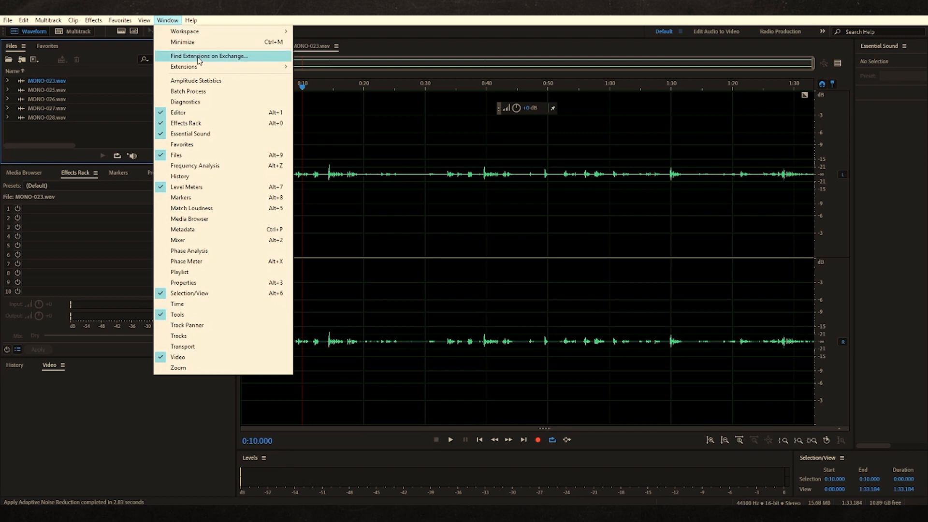
pyautogui.click(191, 92)
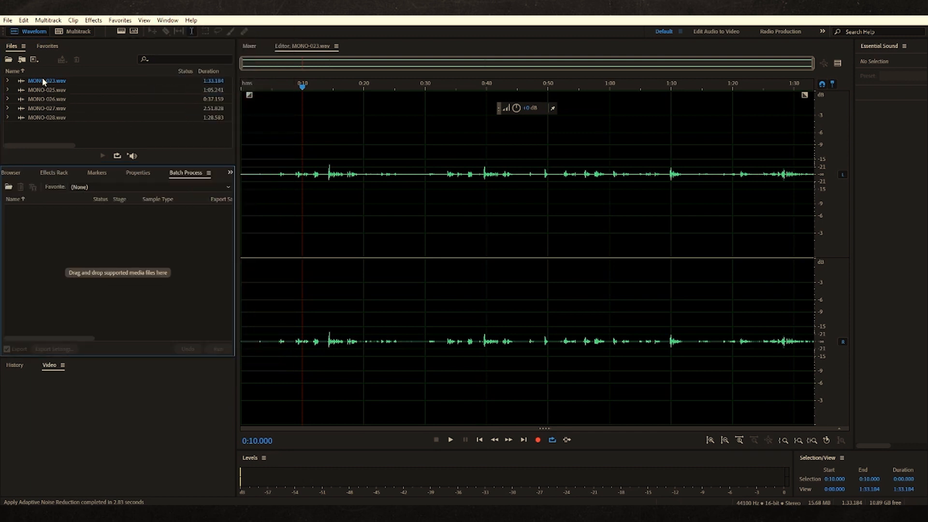
pyautogui.click(22, 118)
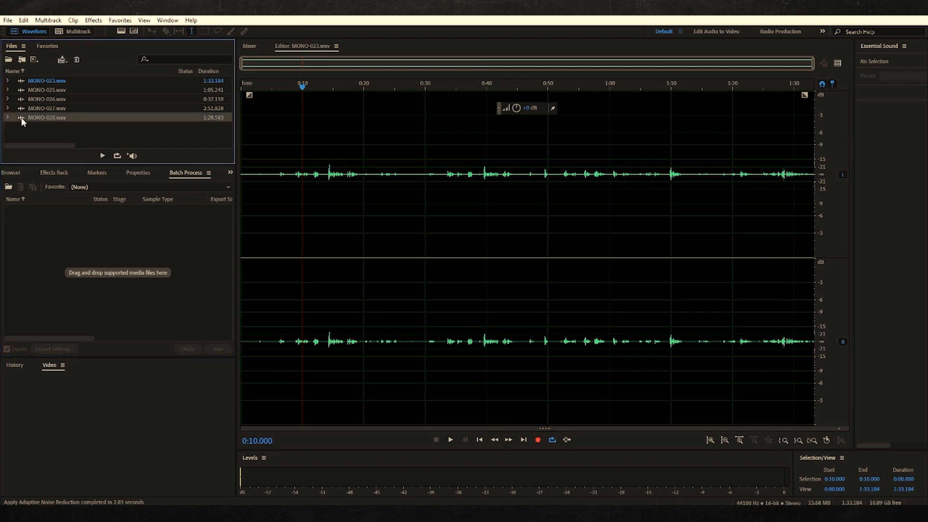
pyautogui.keyDown('ctrl'); pyautogui.click(40, 106); pyautogui.keyUp('ctrl')
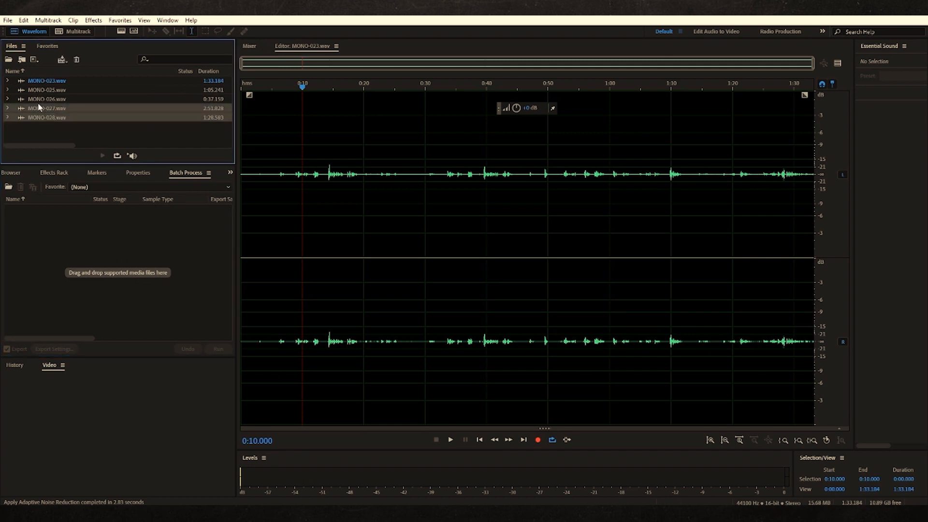
pyautogui.keyDown('ctrl'); pyautogui.click(38, 99); pyautogui.keyUp('ctrl')
pyautogui.keyDown('ctrl'); pyautogui.click(38, 89); pyautogui.keyUp('ctrl')
pyautogui.keyDown('ctrl'); pyautogui.click(37, 82); pyautogui.keyUp('ctrl')
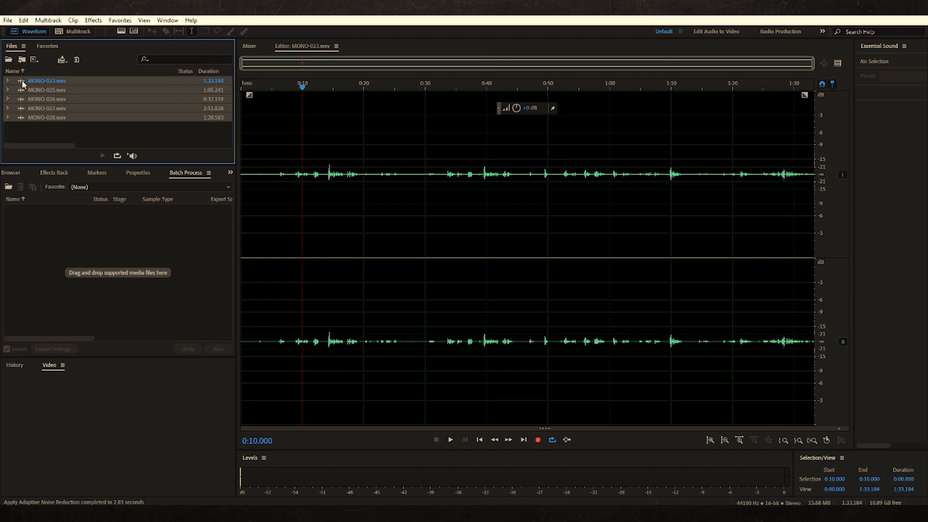
pyautogui.moveTo(22, 79); pyautogui.dragTo(50, 246)
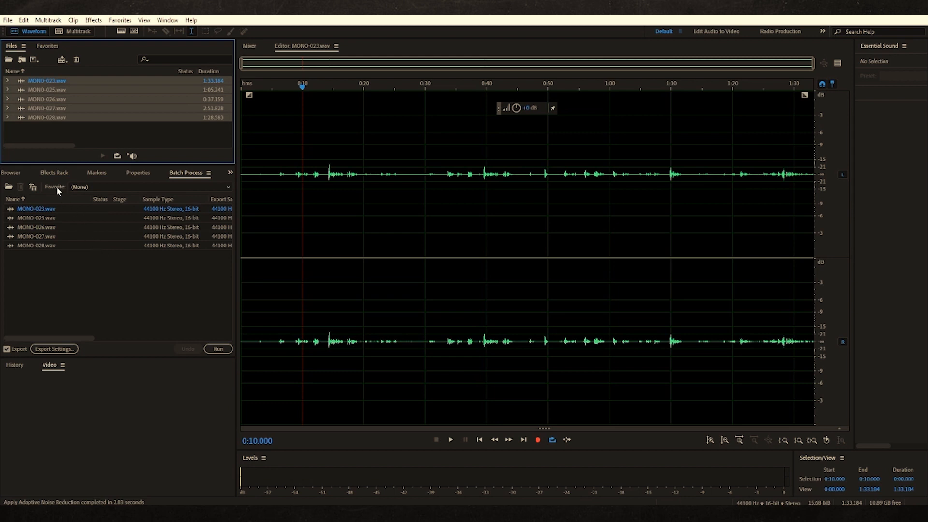
pyautogui.click(85, 187)
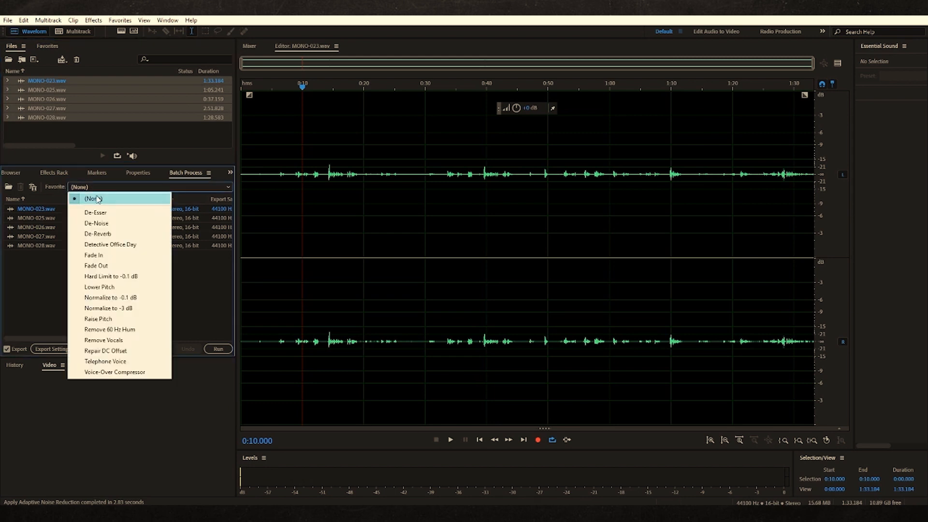
pyautogui.click(113, 245)
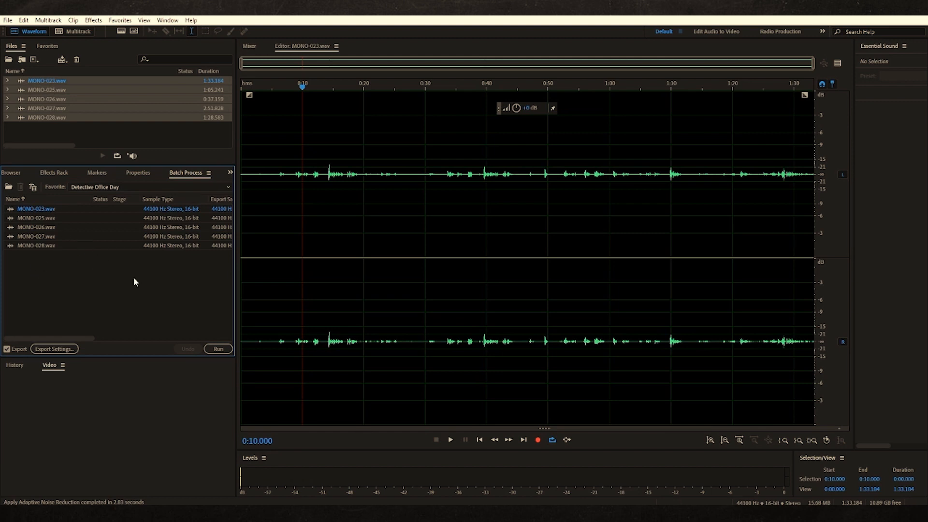
# Set the batch export's sample type to 48000 Hz, Stereo, 24-bit, keeping the Wave PCM format
pyautogui.click(48, 348)
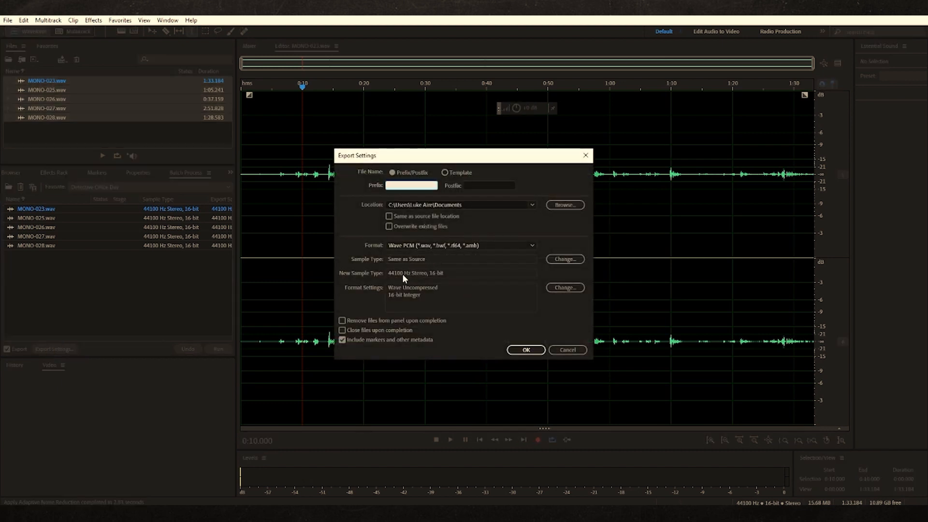
pyautogui.moveTo(390, 274)
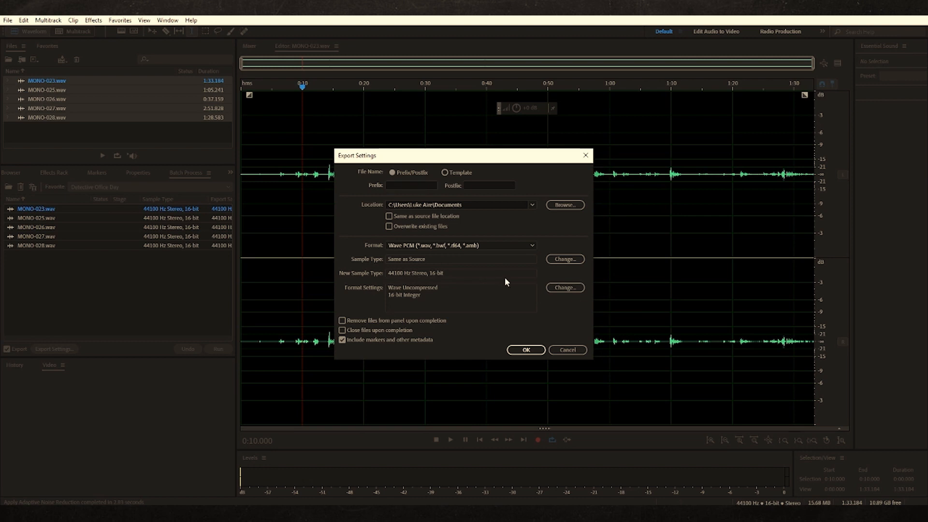
pyautogui.click(565, 259)
pyautogui.click(491, 152)
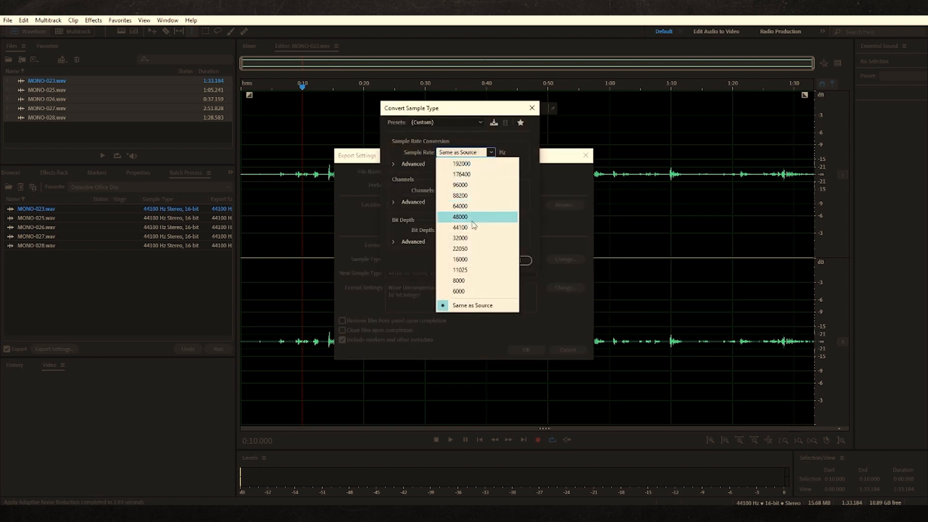
pyautogui.click(472, 218)
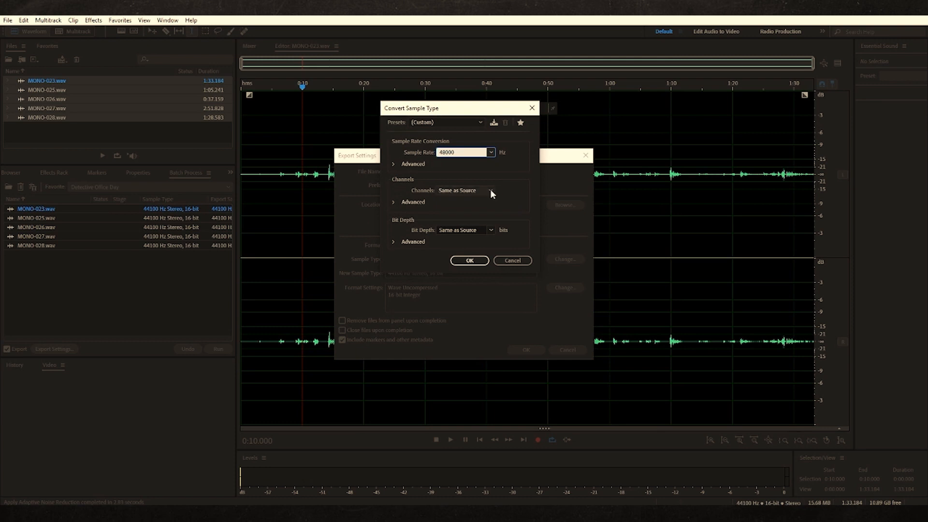
pyautogui.click(490, 190)
pyautogui.click(463, 213)
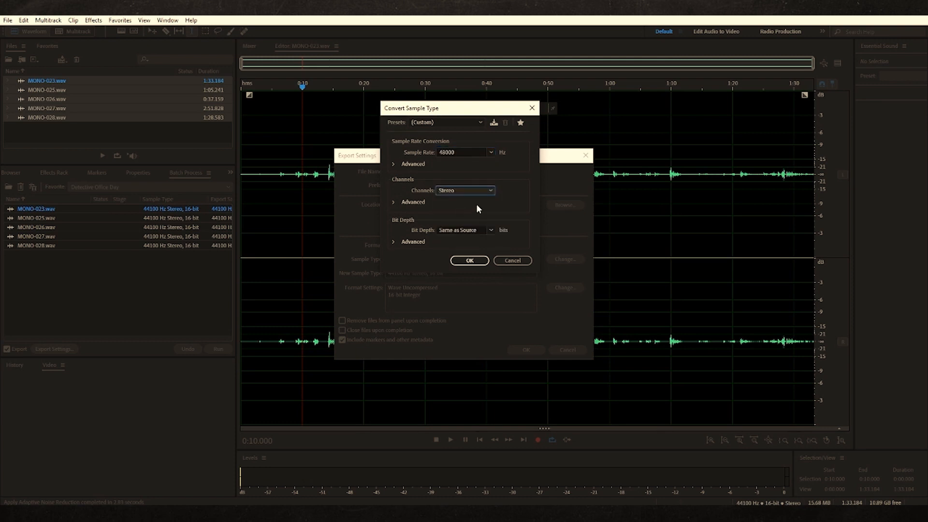
pyautogui.click(490, 230)
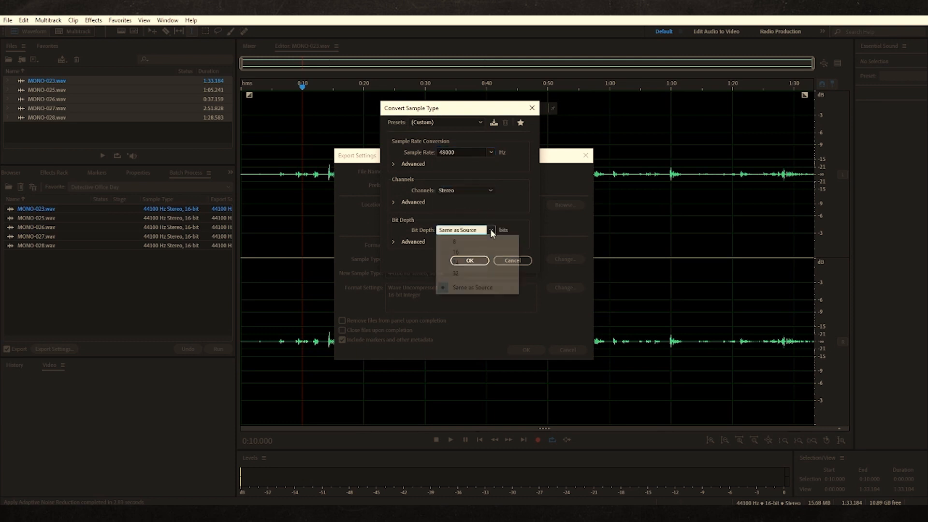
pyautogui.click(464, 266)
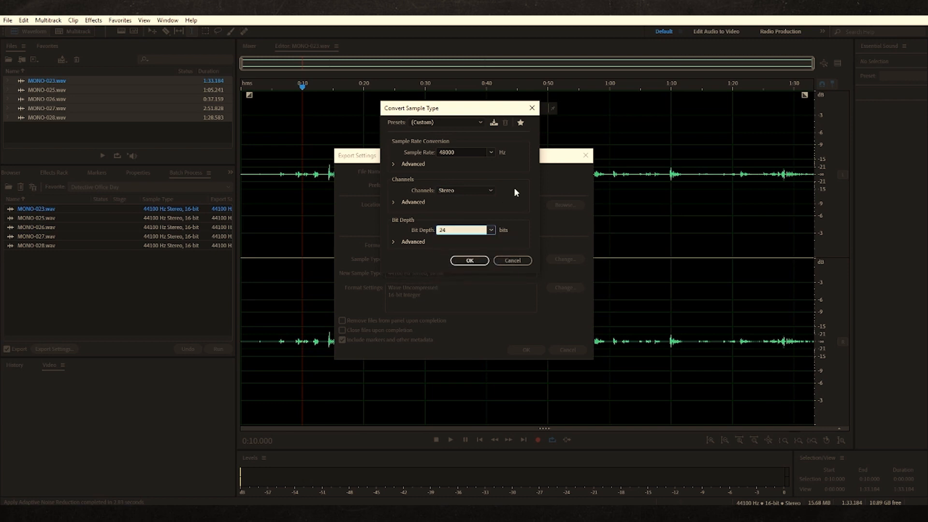
pyautogui.click(470, 260)
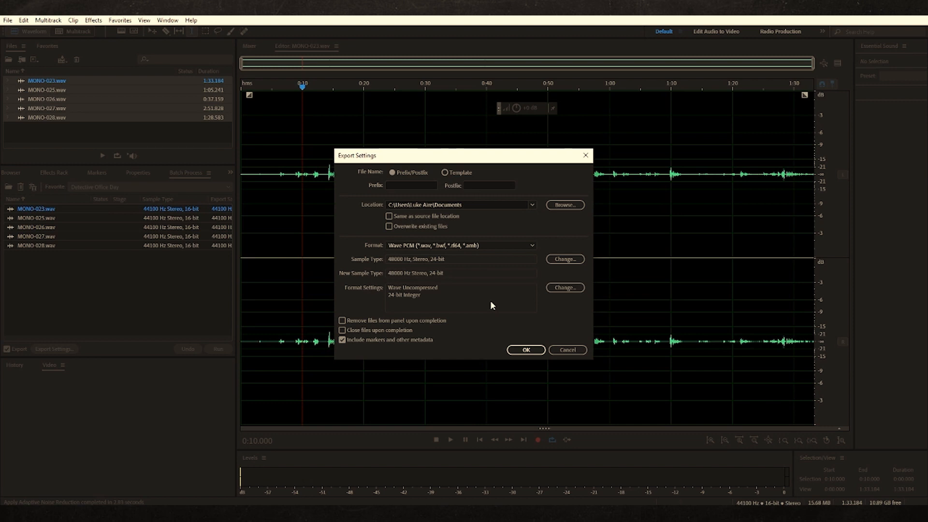
pyautogui.click(527, 350)
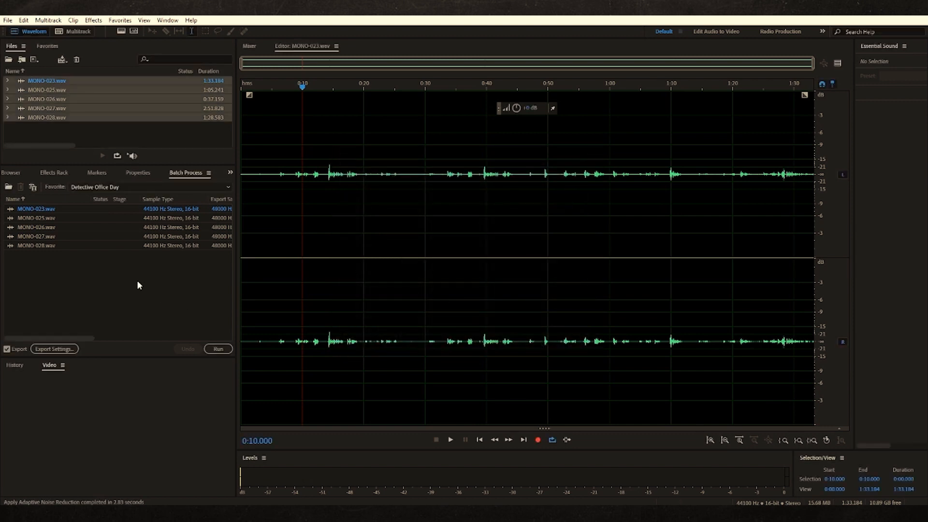
# Run the batch process on all five files and play the processed MONO-023.wav from about 0:08.6
pyautogui.click(218, 349)
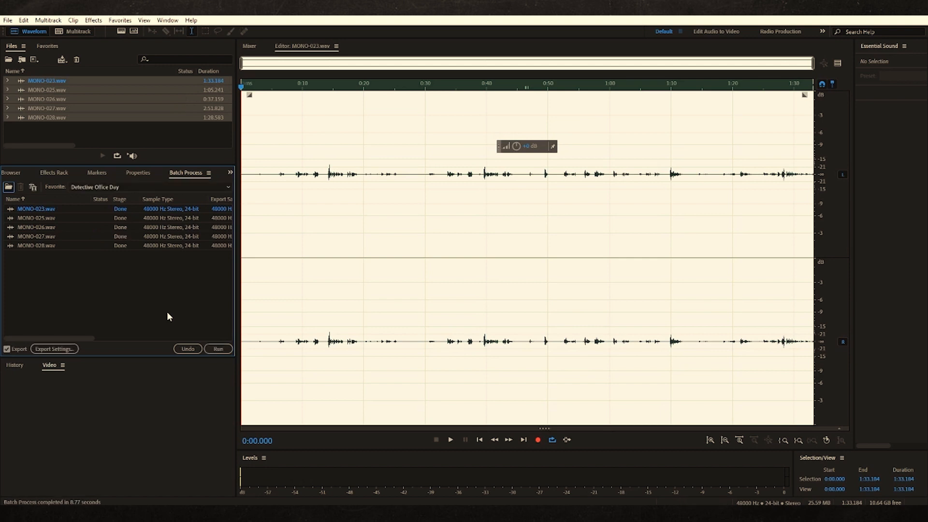
pyautogui.click(370, 191)
pyautogui.click(293, 196)
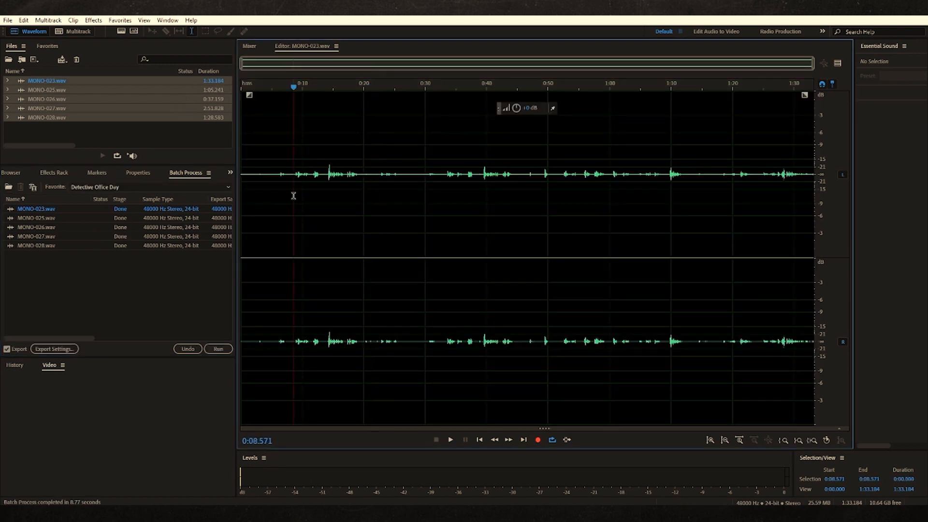
pyautogui.press('space')
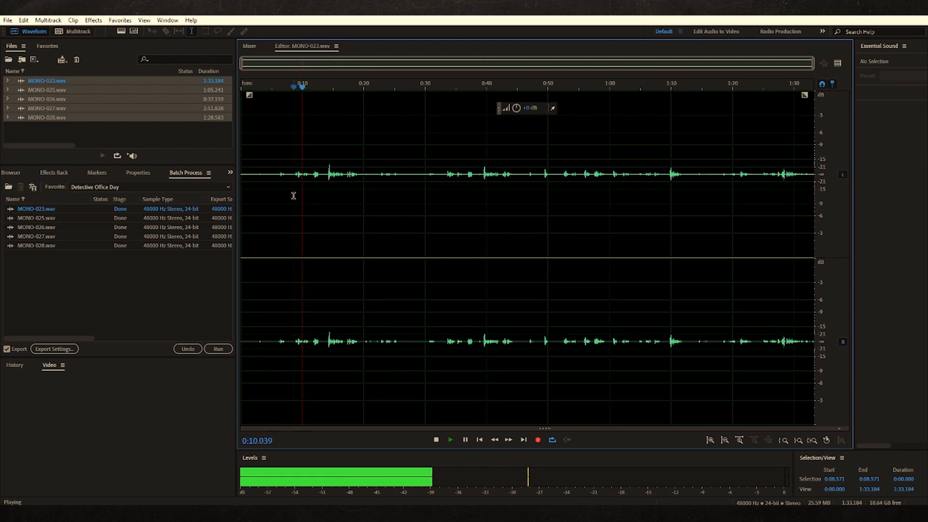
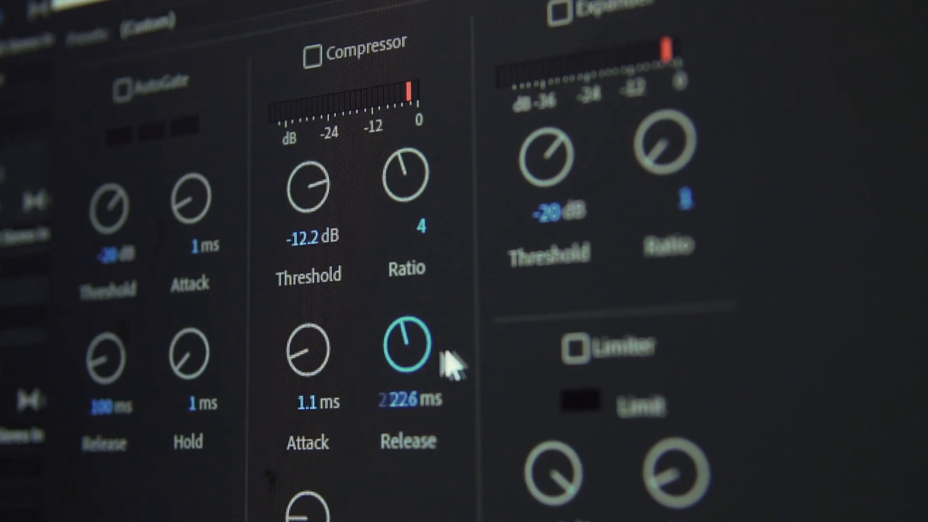
pyautogui.moveTo(443, 352); pyautogui.dragTo(364, 342)
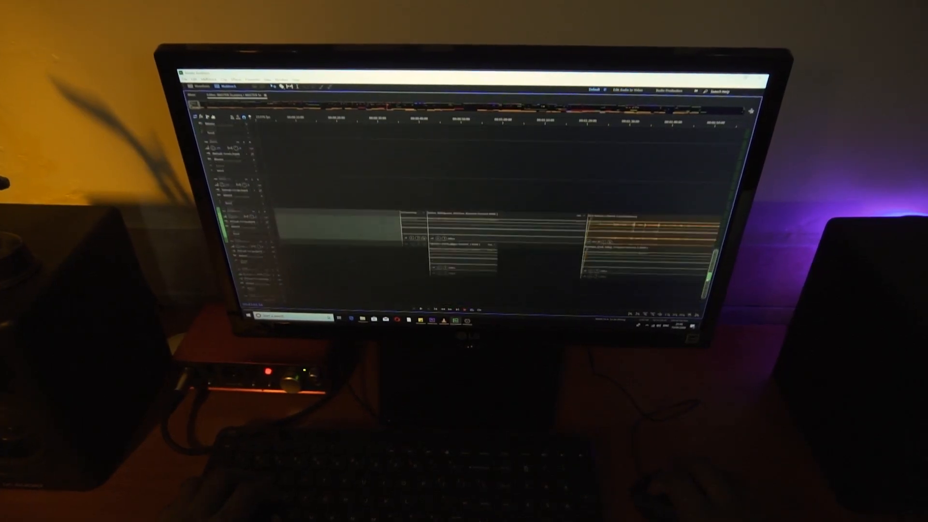
pyautogui.moveTo(709, 274); pyautogui.dragTo(748, 153)
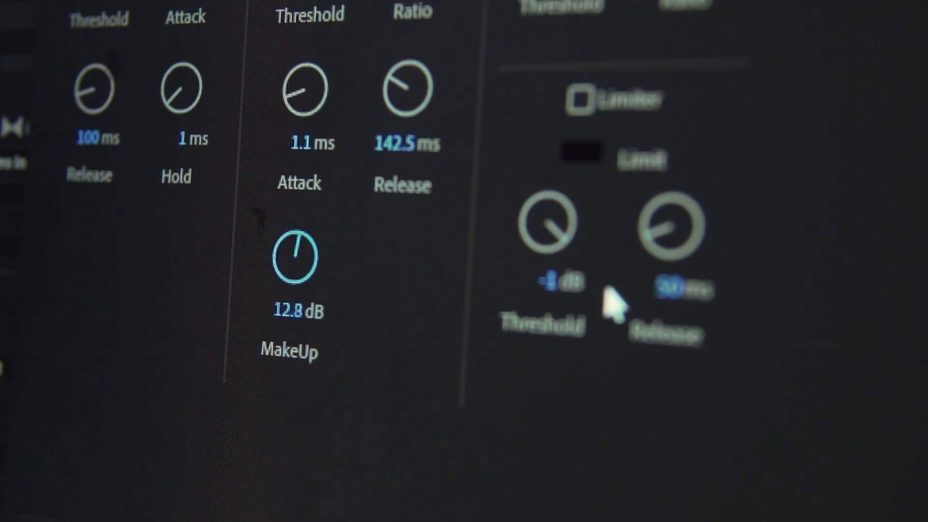
pyautogui.moveTo(607, 300); pyautogui.dragTo(430, 269)
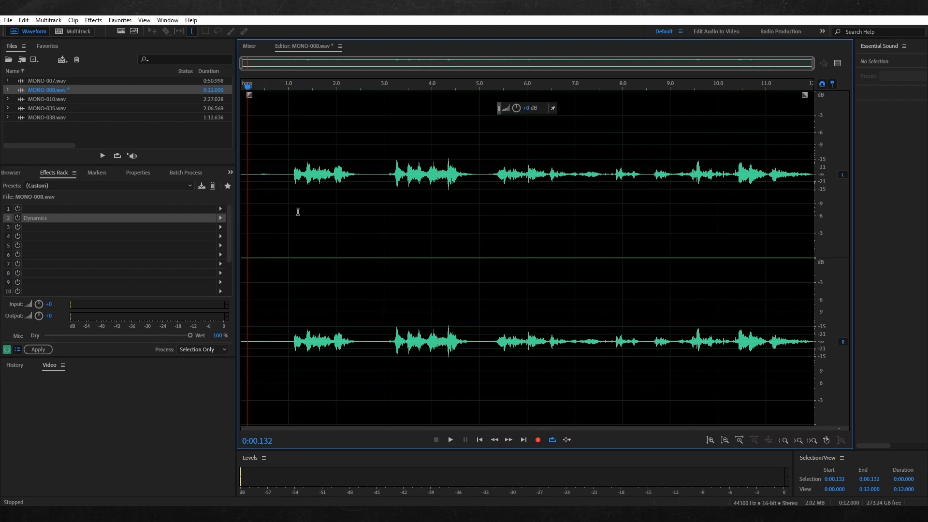
# Open the settings of the Dynamics effect on MONO-008.wav and move its window clear of the waveform
pyautogui.doubleClick(36, 219)
pyautogui.moveTo(472, 132); pyautogui.dragTo(388, 140)
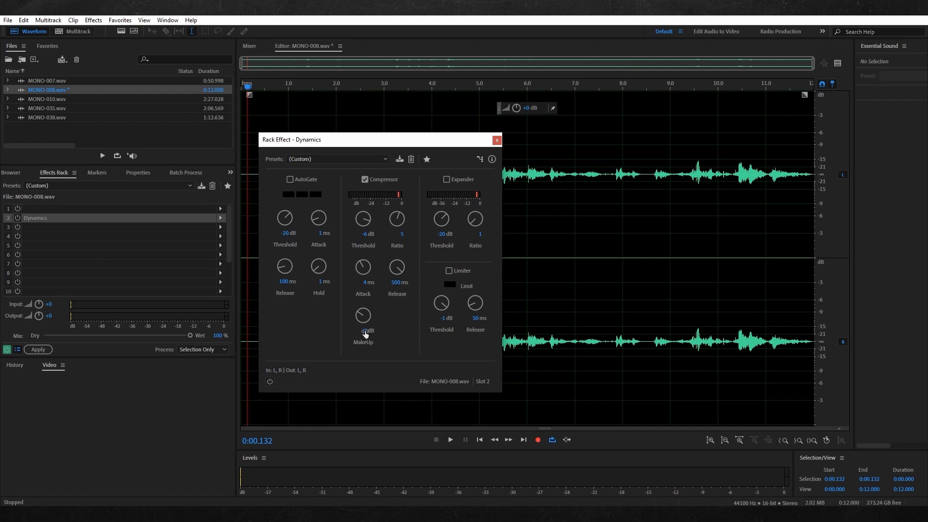
pyautogui.moveTo(378, 145); pyautogui.dragTo(121, 336)
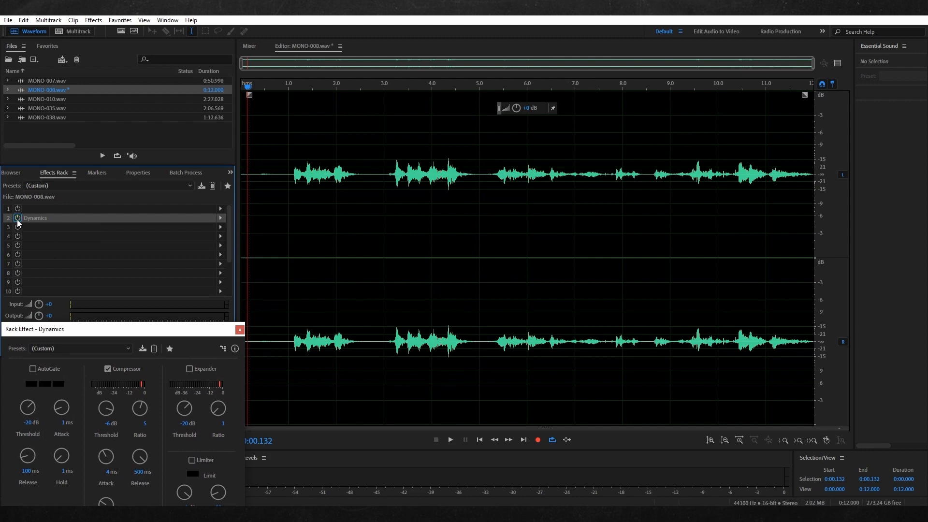
# Play MONO-008.wav from about 0:00.8 with Dynamics enabled, and from 0:01 with it bypassed
pyautogui.press('space')
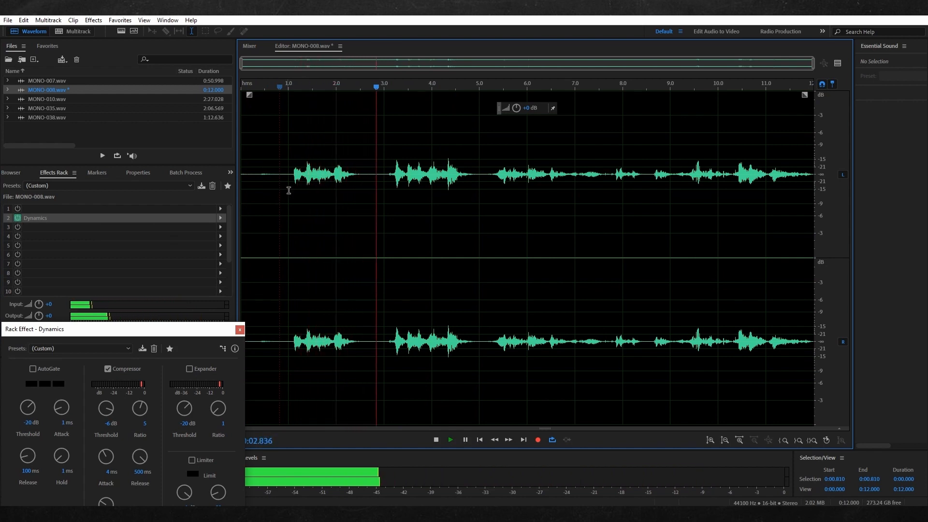
pyautogui.press('space')
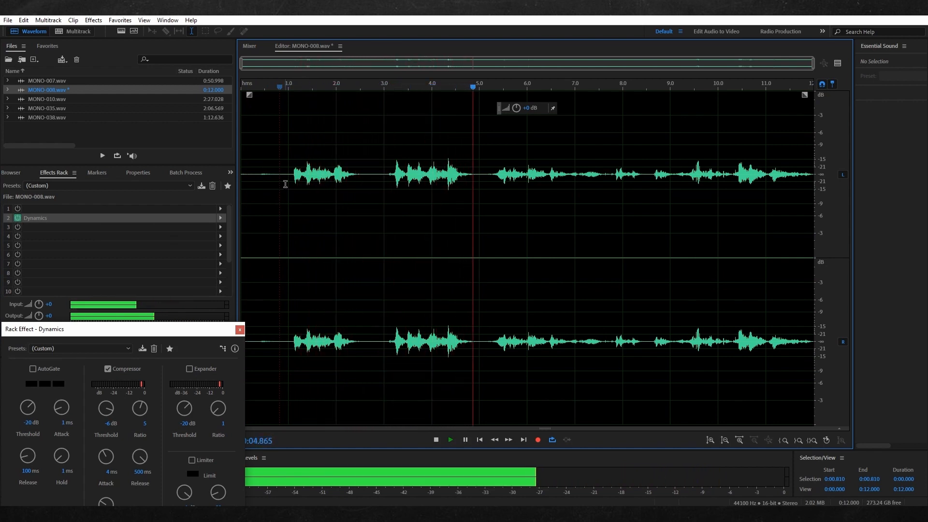
pyautogui.press('space')
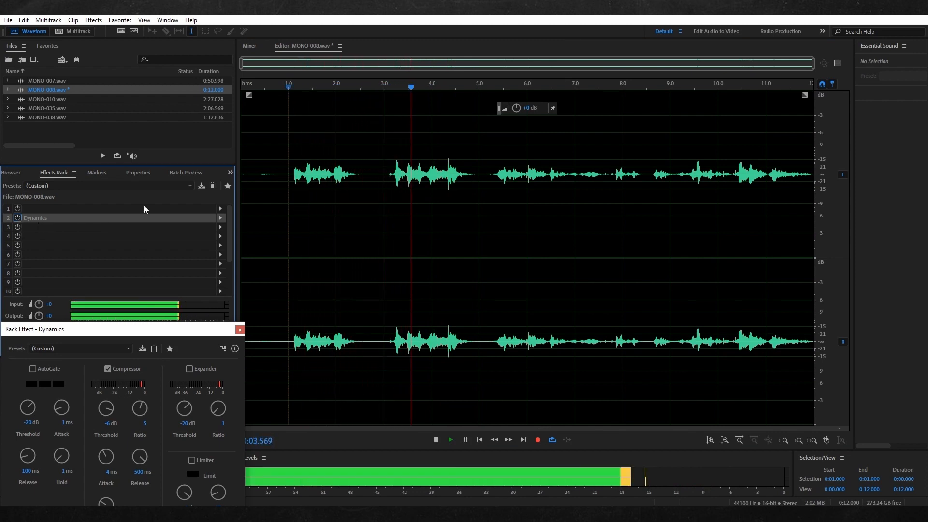
# Play MONO-008.wav from 0:05 with Dynamics bypassed, and replay the same passage with the effect enabled
pyautogui.click(482, 192)
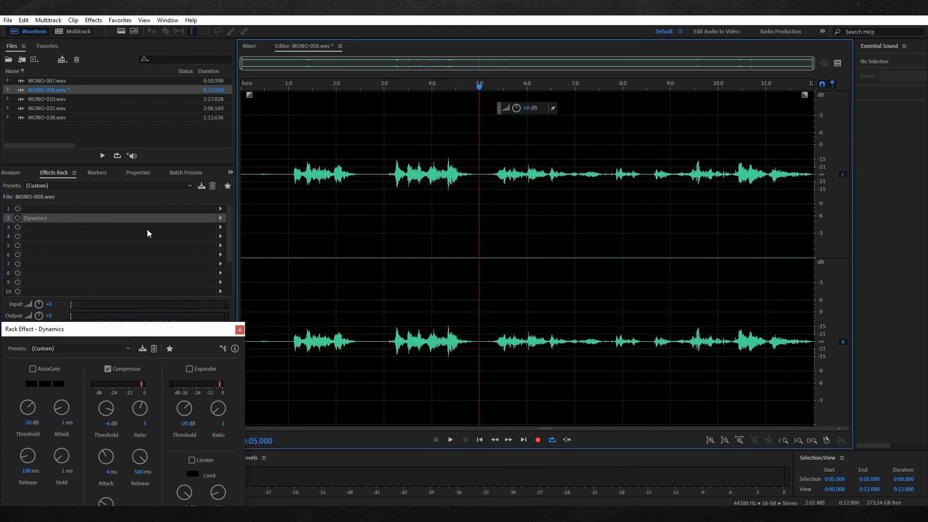
pyautogui.press('space')
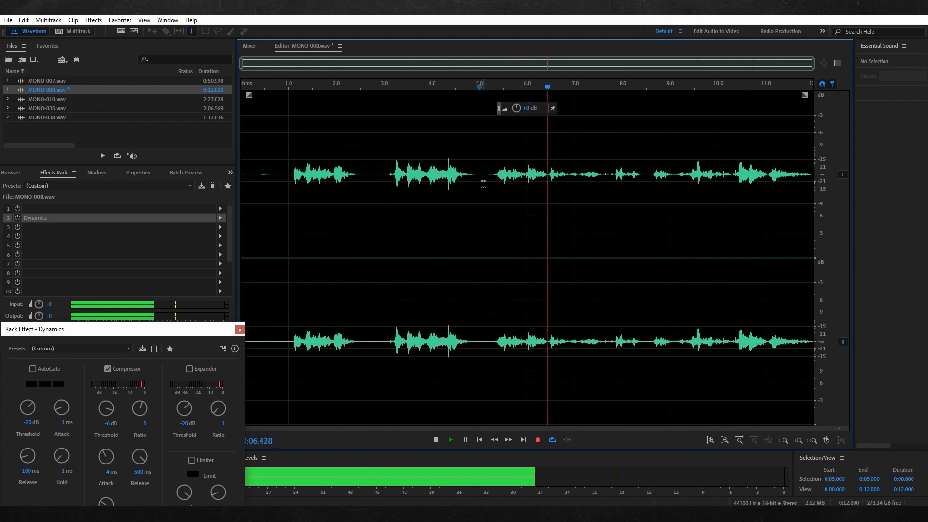
pyautogui.press('space')
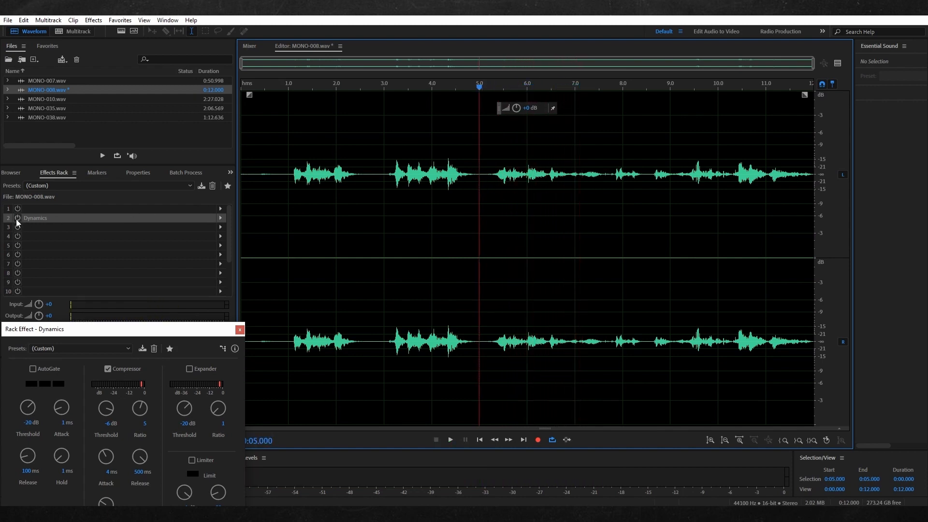
pyautogui.click(17, 219)
pyautogui.press('space')
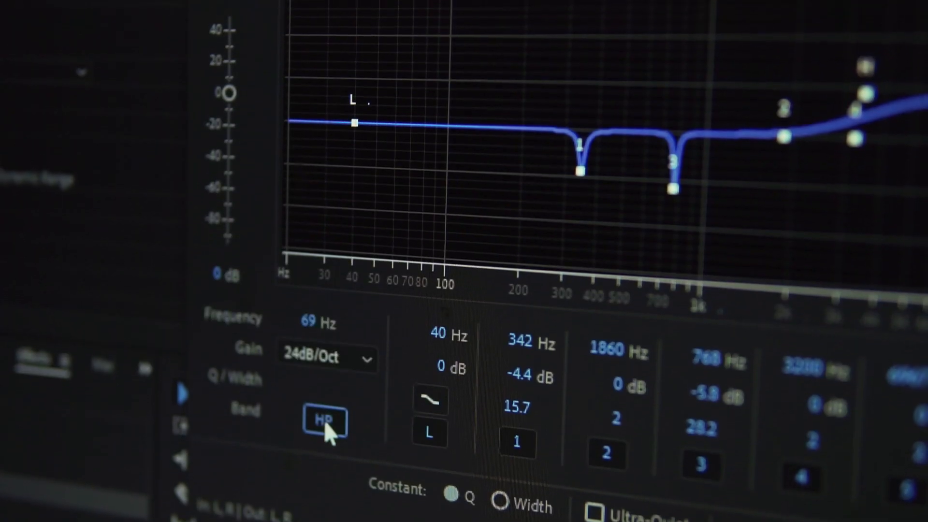
pyautogui.click(324, 420)
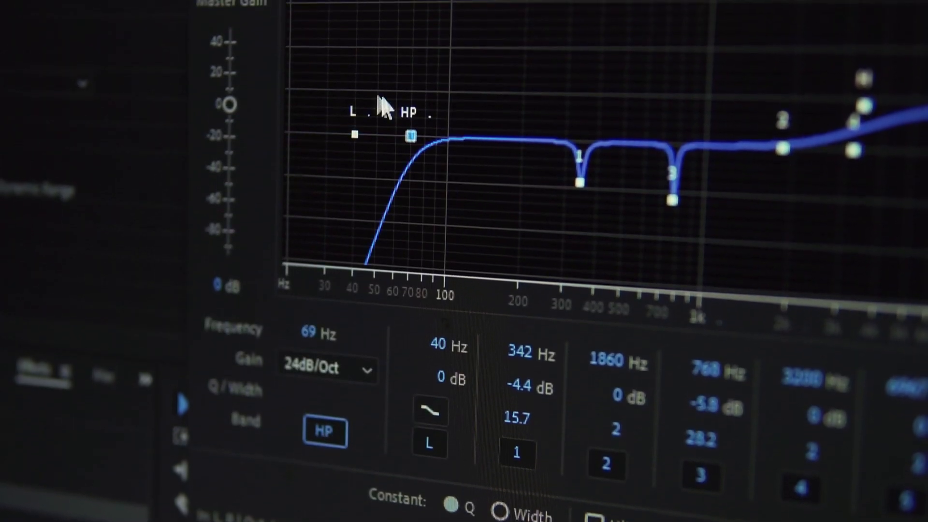
pyautogui.moveTo(410, 121); pyautogui.dragTo(400, 147)
pyautogui.moveTo(401, 183); pyautogui.dragTo(420, 200)
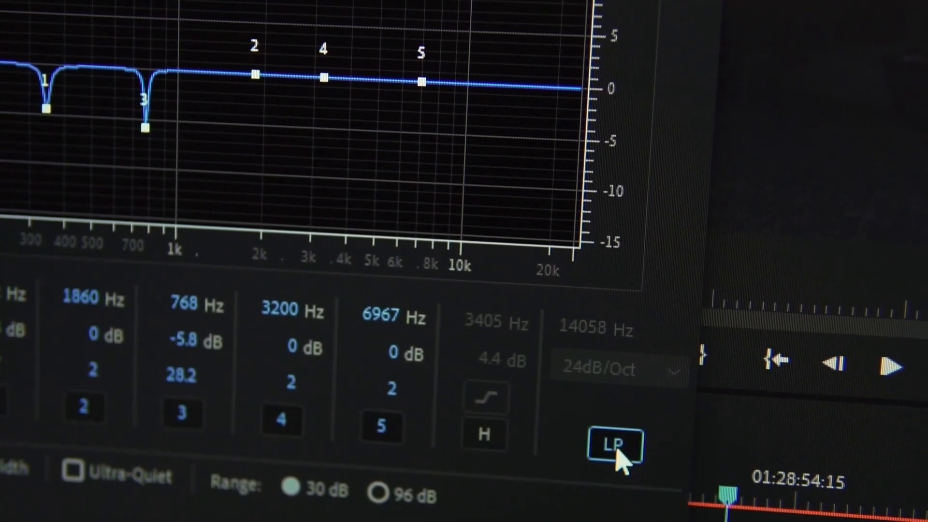
pyautogui.click(618, 451)
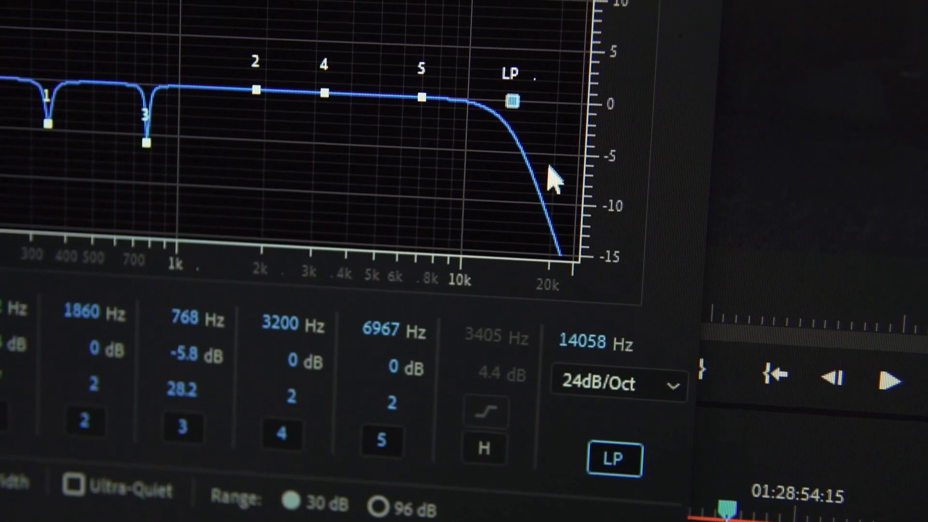
pyautogui.moveTo(514, 109); pyautogui.dragTo(494, 144)
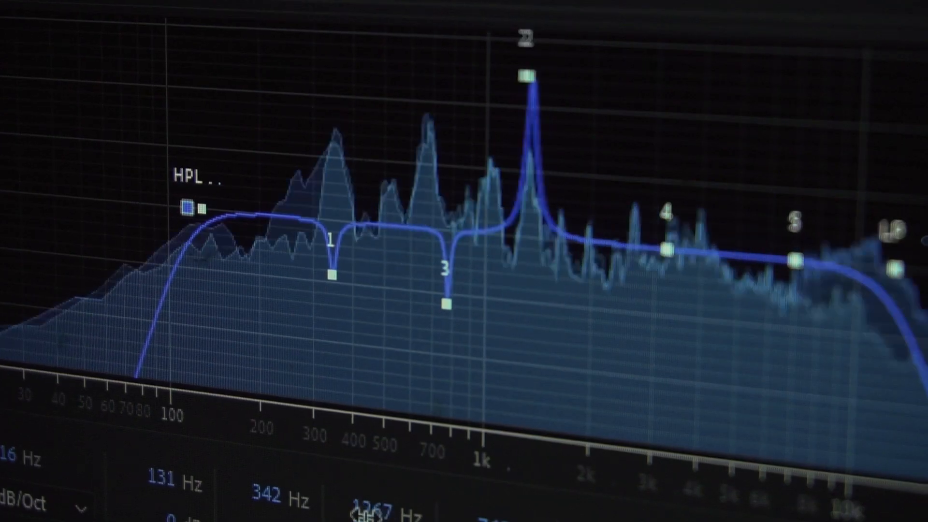
pyautogui.moveTo(366, 515); pyautogui.dragTo(409, 520)
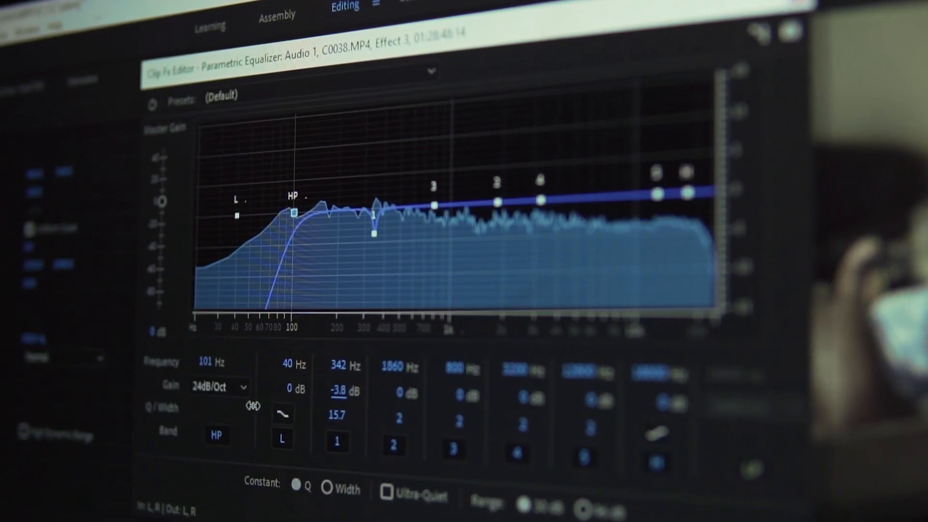
pyautogui.moveTo(253, 406); pyautogui.dragTo(248, 408)
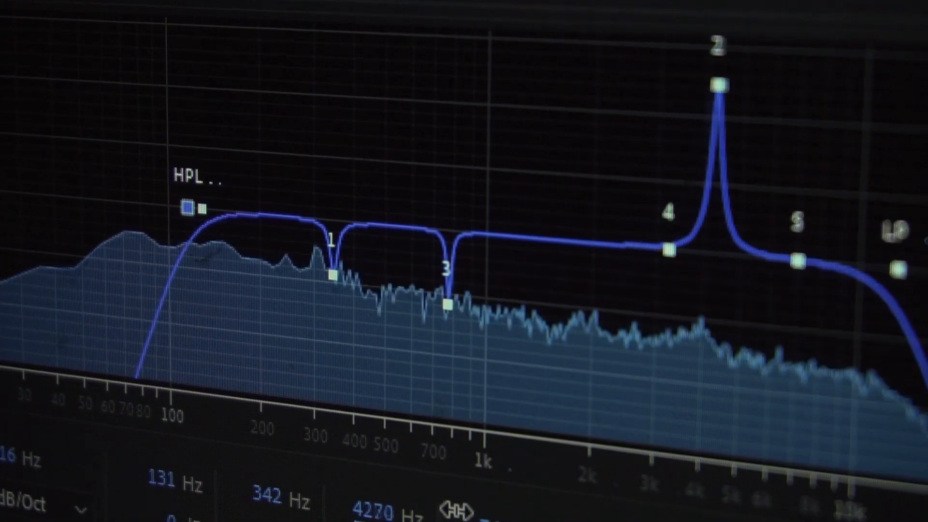
pyautogui.moveTo(387, 511); pyautogui.dragTo(369, 512)
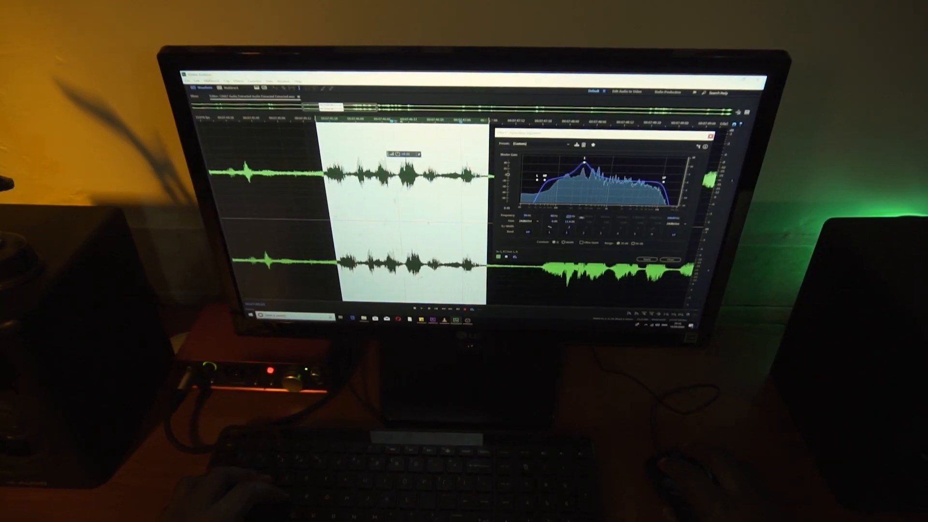
pyautogui.moveTo(582, 217)
pyautogui.mouseDown()
pyautogui.moveTo(592, 217)
pyautogui.moveTo(582, 218)
pyautogui.mouseUp()
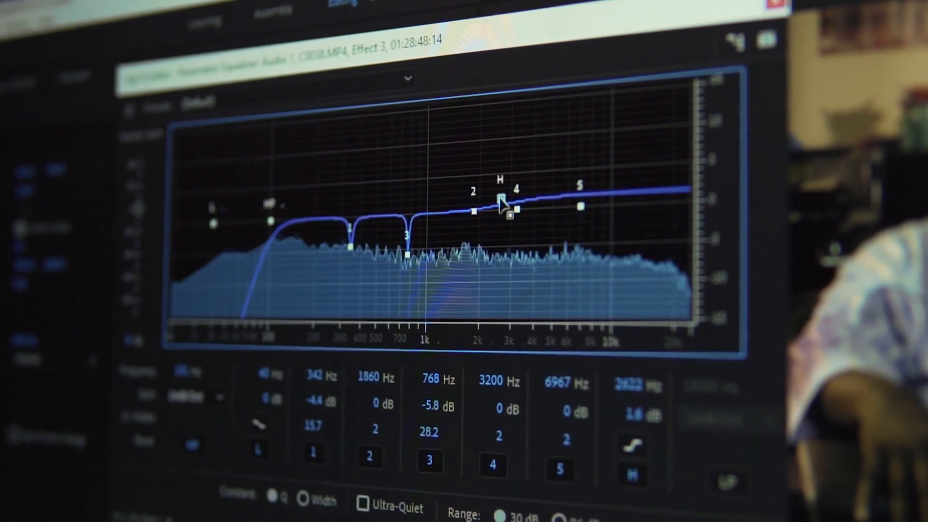
pyautogui.moveTo(502, 202); pyautogui.dragTo(526, 177)
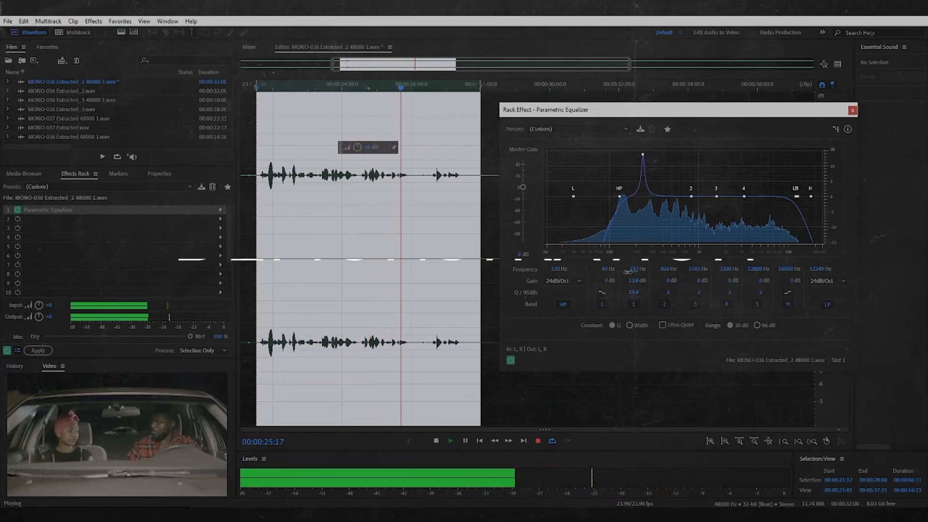
# Sweep boosted Parametric Equalizer band 1 from 199 Hz up to 462 Hz during playback, and cut it to -4.1 dB with Q 20.6
pyautogui.moveTo(628, 272); pyautogui.dragTo(627, 277)
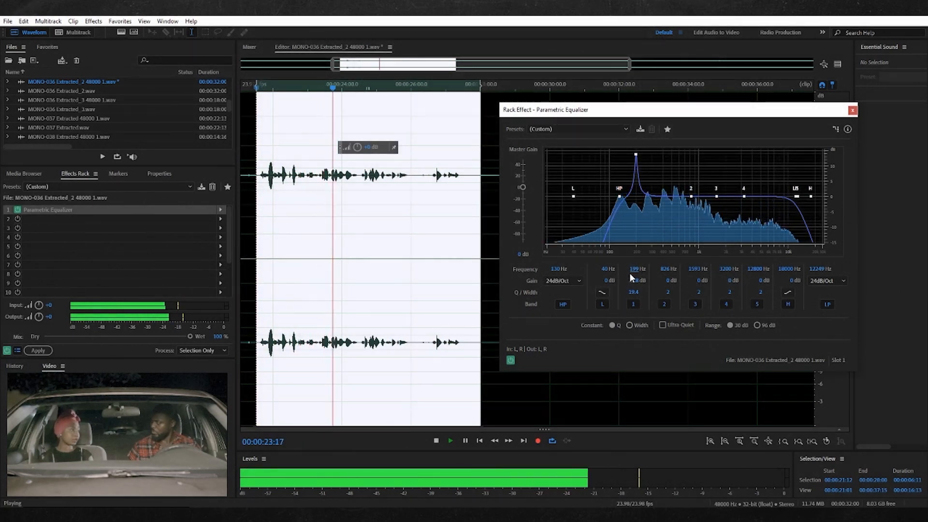
pyautogui.moveTo(638, 270); pyautogui.dragTo(643, 269)
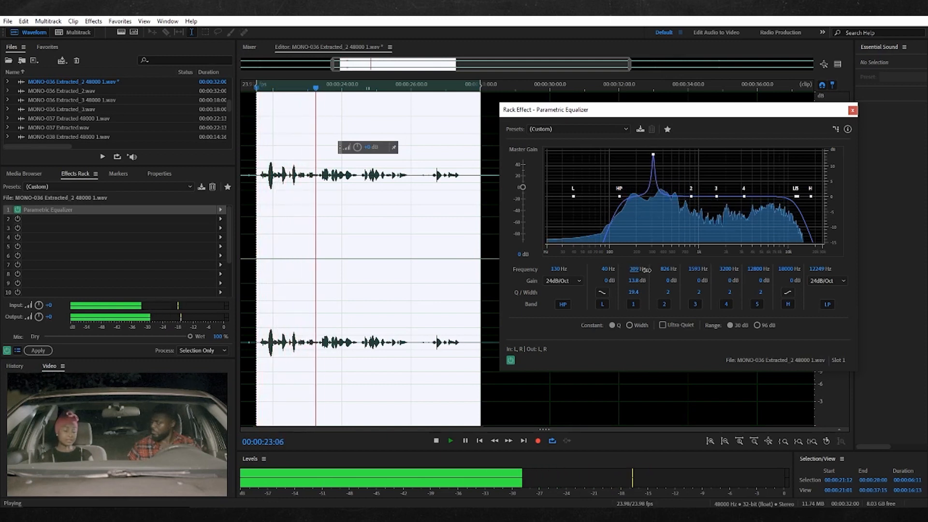
pyautogui.moveTo(648, 270); pyautogui.dragTo(653, 270)
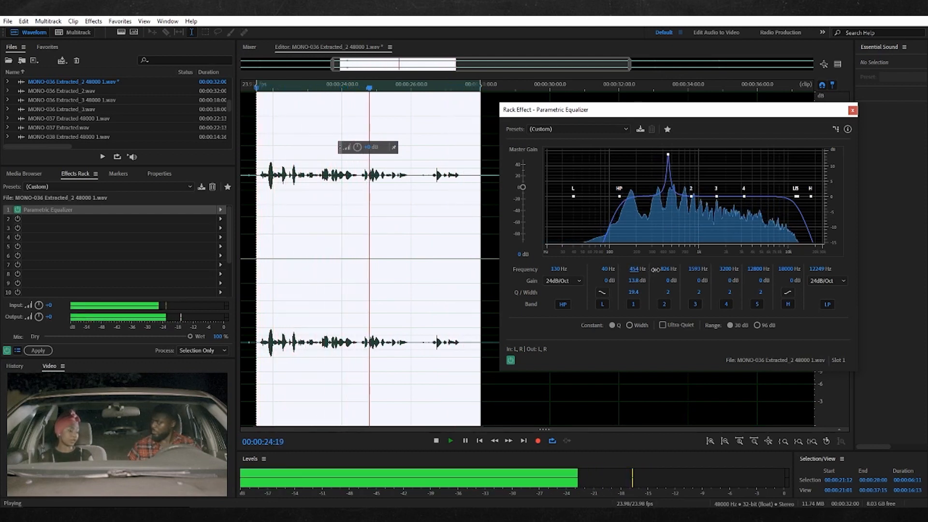
pyautogui.moveTo(655, 270); pyautogui.dragTo(656, 270)
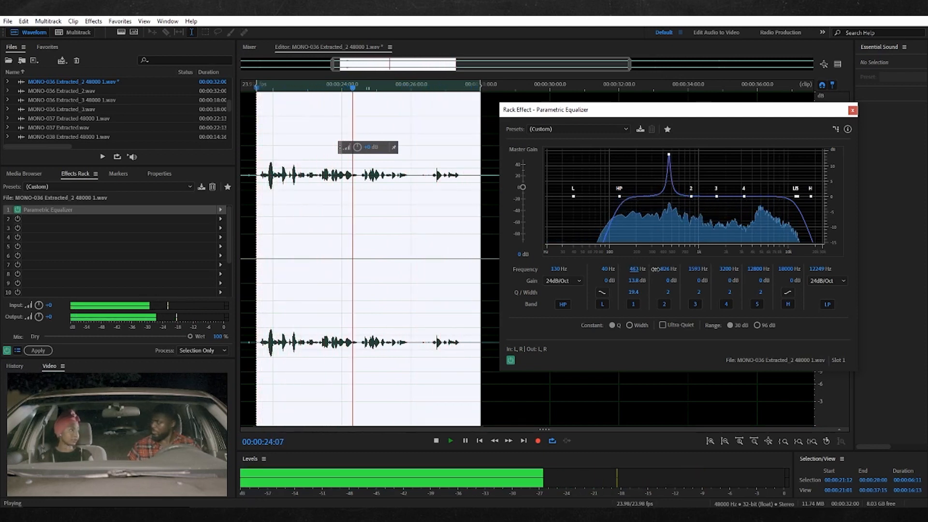
pyautogui.moveTo(638, 286); pyautogui.dragTo(546, 288)
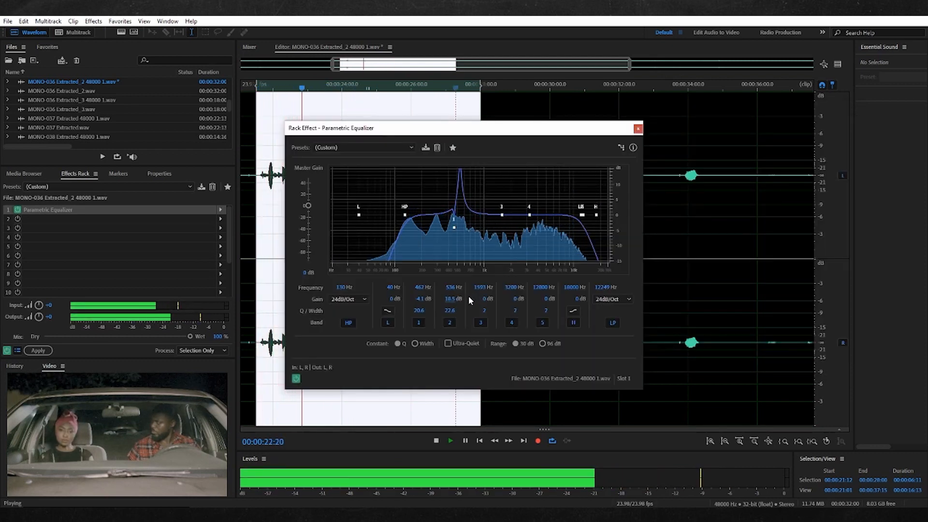
# Sweep the boosted equalizer band 2 to 853 Hz and cut its gain to -7 dB
pyautogui.moveTo(453, 289); pyautogui.dragTo(463, 289)
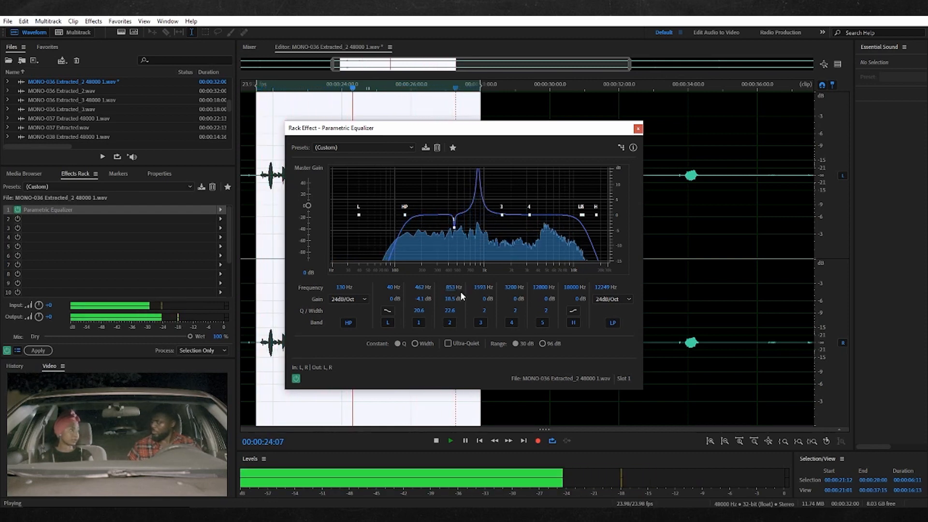
pyautogui.moveTo(452, 303); pyautogui.dragTo(348, 321)
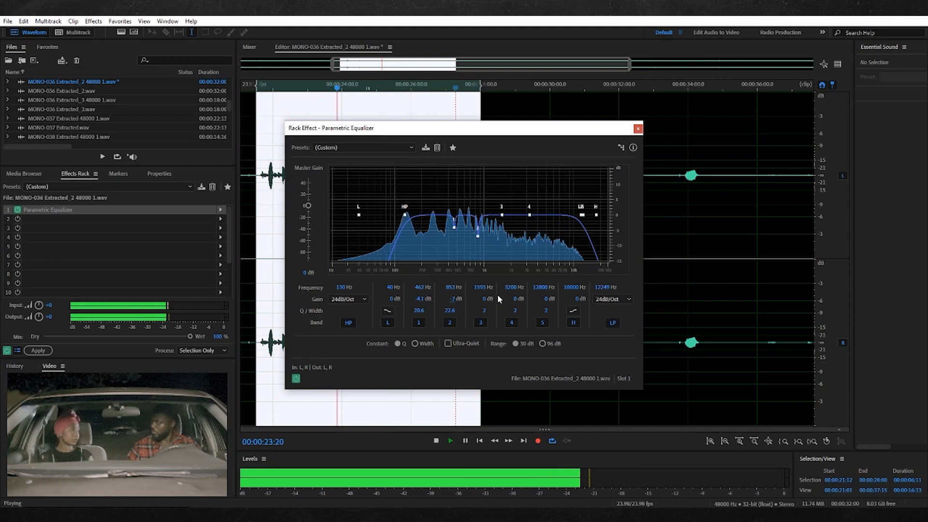
# Boost equalizer band 3 to sweep it to 1083 Hz, narrow its Q to 40.1, and cut its gain to -7.7 dB
pyautogui.moveTo(504, 299); pyautogui.dragTo(559, 294)
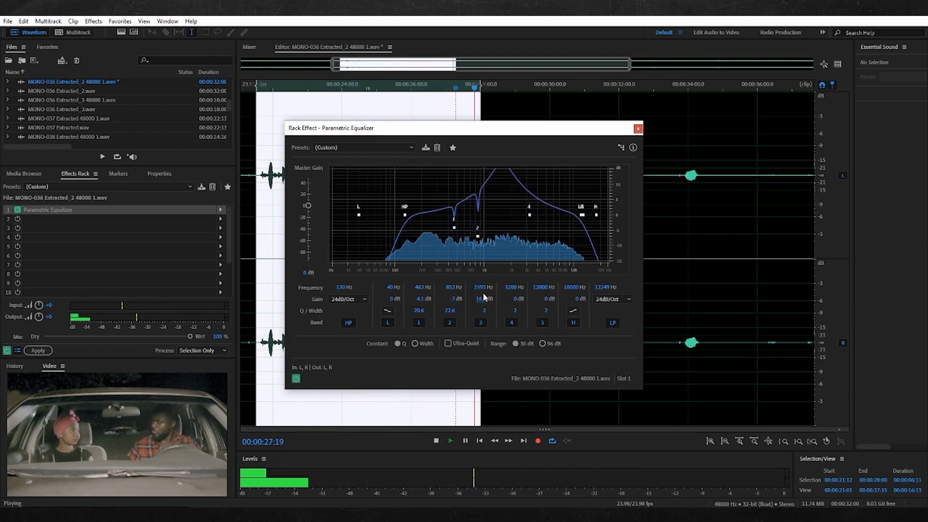
pyautogui.moveTo(482, 288); pyautogui.dragTo(486, 315)
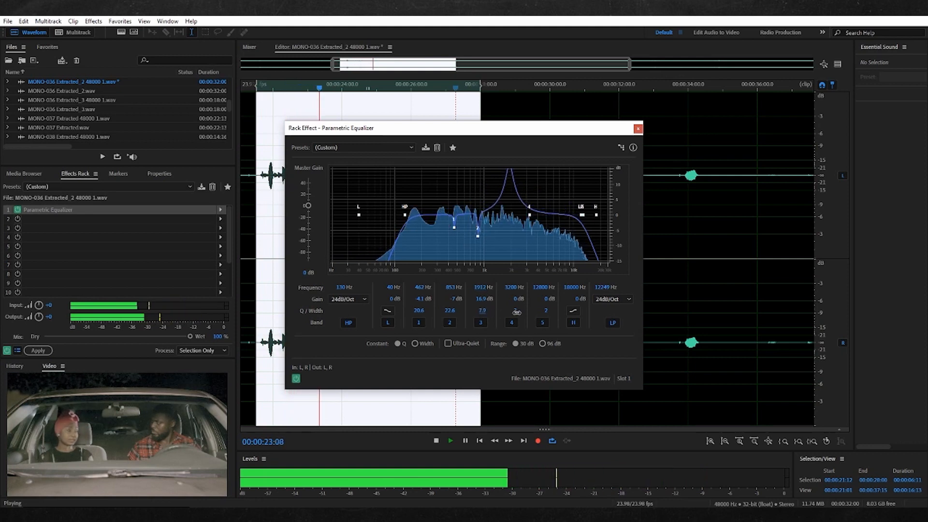
pyautogui.moveTo(584, 305); pyautogui.dragTo(593, 302)
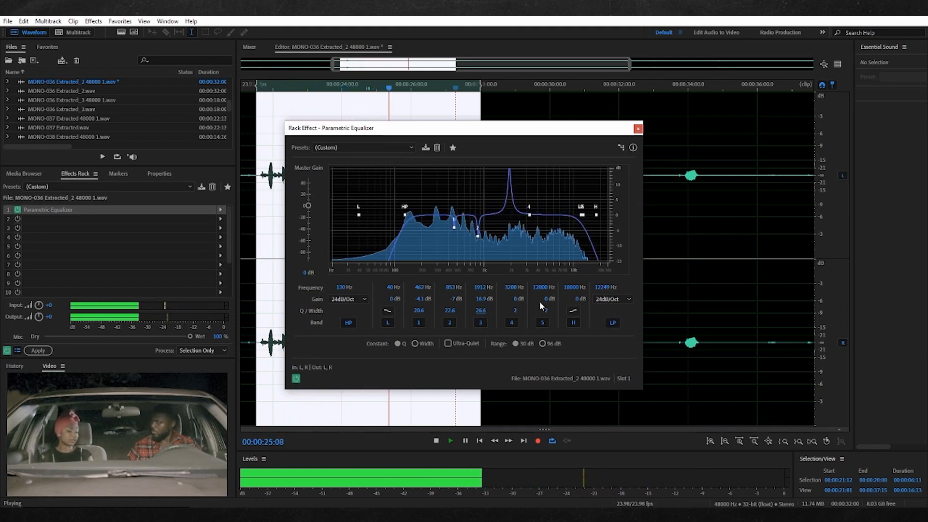
pyautogui.moveTo(480, 289); pyautogui.dragTo(469, 293)
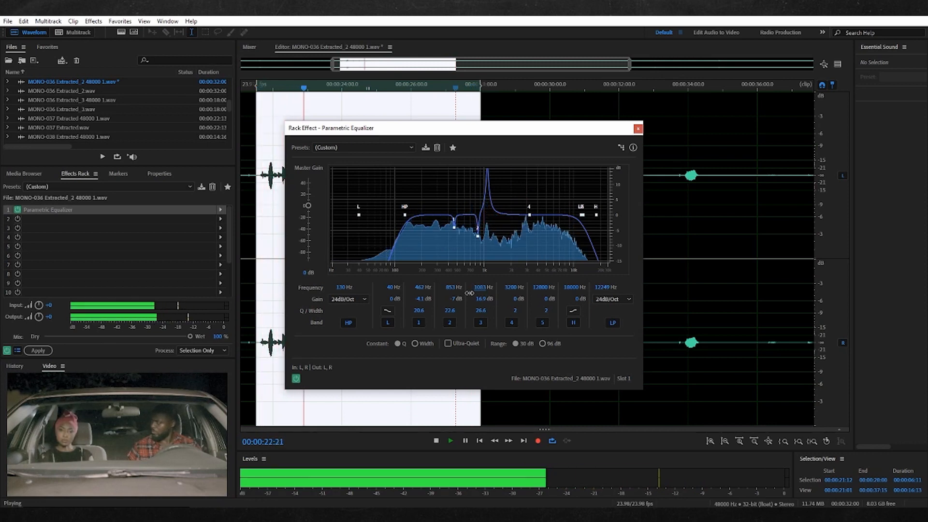
pyautogui.moveTo(481, 310); pyautogui.dragTo(542, 306)
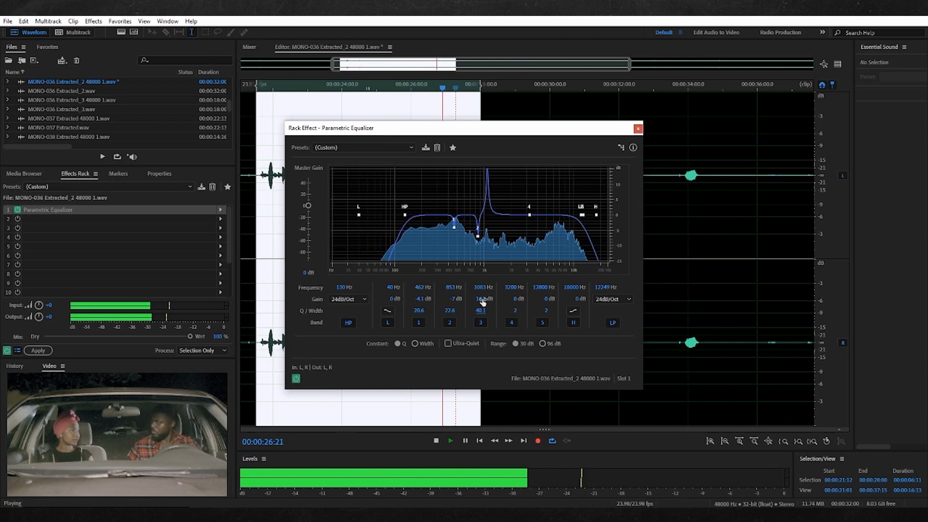
pyautogui.moveTo(473, 301); pyautogui.dragTo(435, 302)
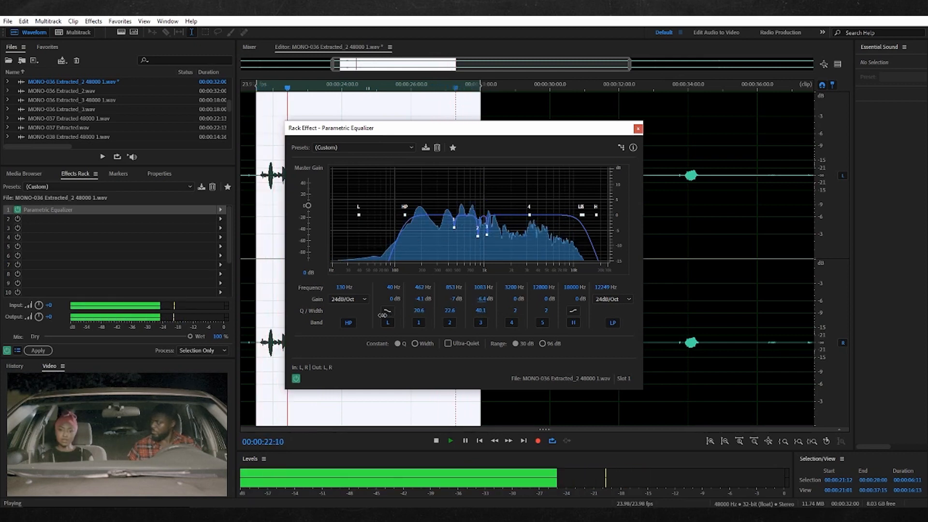
pyautogui.moveTo(382, 315); pyautogui.dragTo(379, 318)
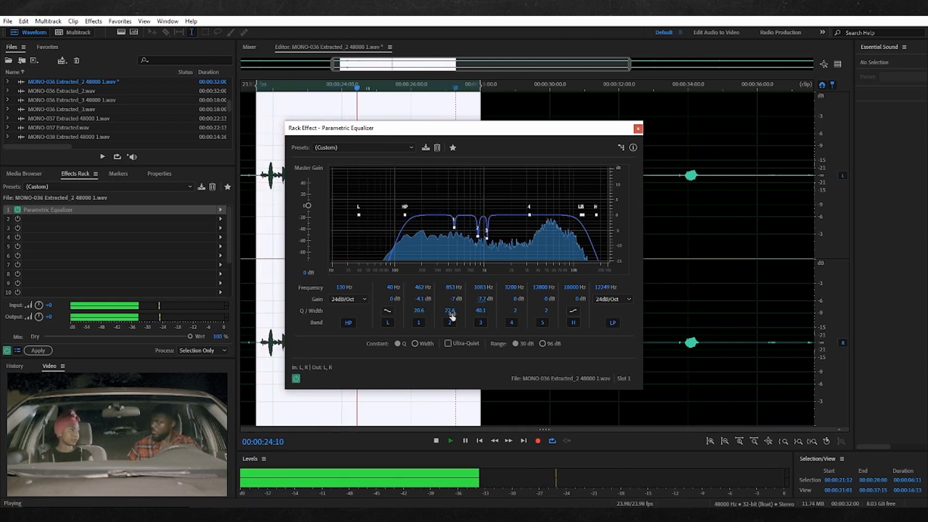
# Boost equalizer band 4 to sweep it to 1394 Hz, narrow its Q to 22.1, and cut its gain to -7.2 dB
pyautogui.moveTo(511, 288)
pyautogui.mouseDown()
pyautogui.moveTo(516, 311)
pyautogui.moveTo(516, 301)
pyautogui.mouseUp()
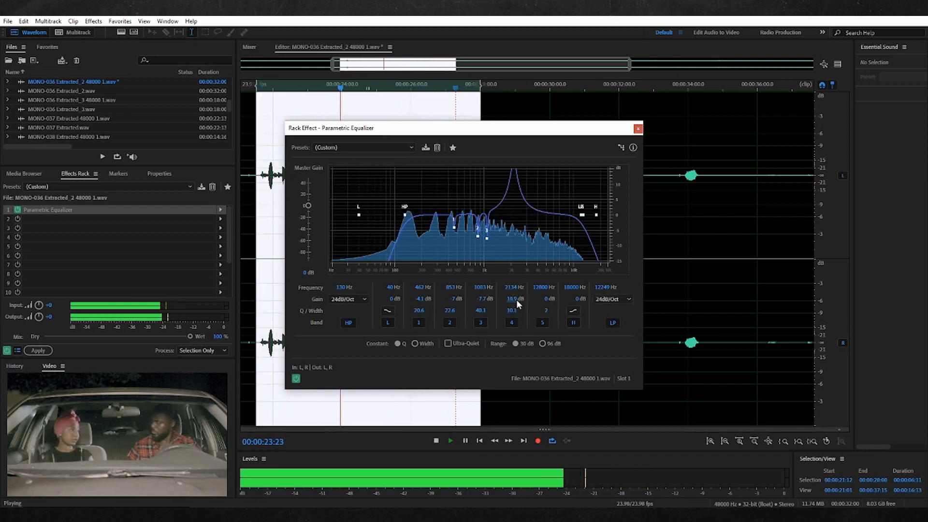
pyautogui.moveTo(512, 314); pyautogui.dragTo(502, 290)
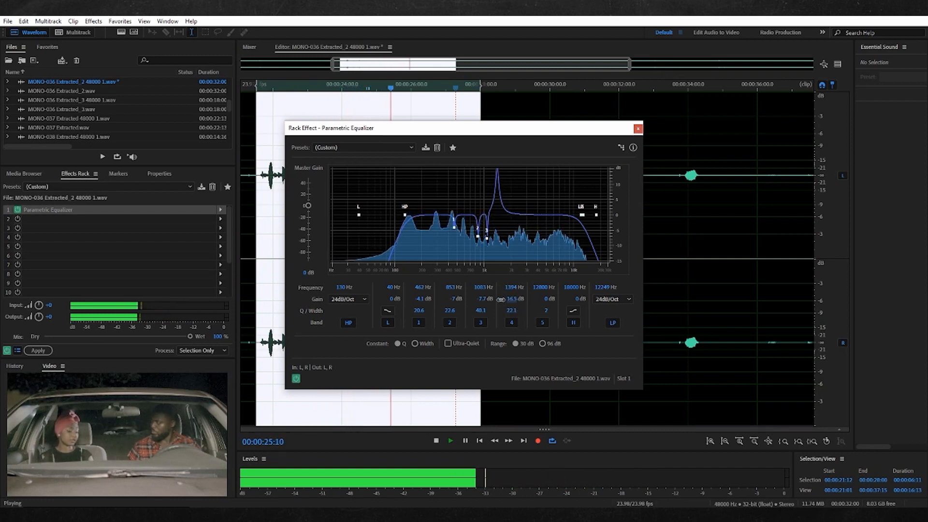
pyautogui.moveTo(466, 303); pyautogui.dragTo(392, 305)
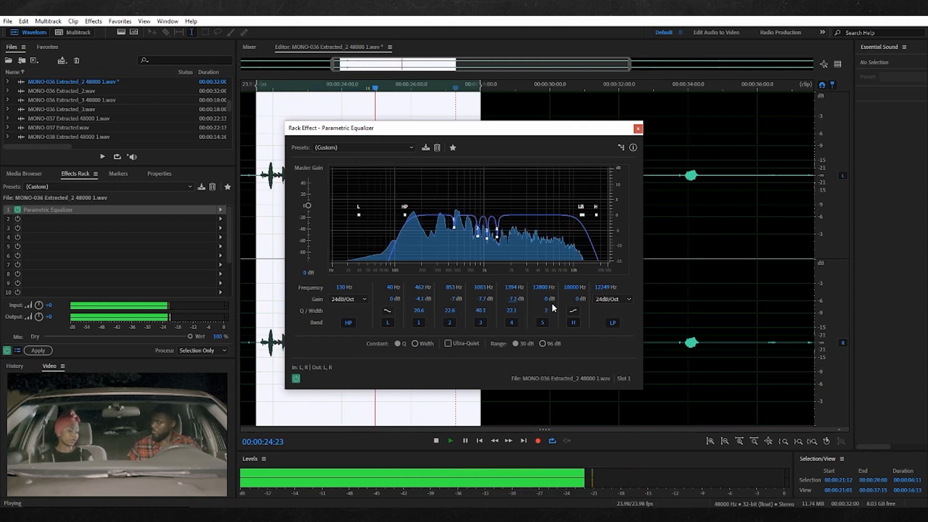
# Compare the looping dialogue with the Parametric Equalizer bypassed and enabled, switching it off and on twice
pyautogui.click(296, 378)
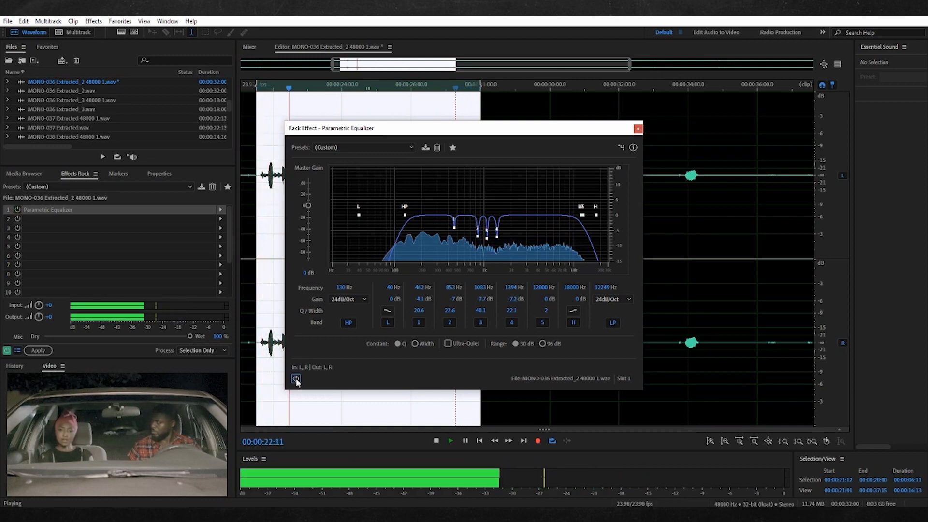
pyautogui.click(296, 378)
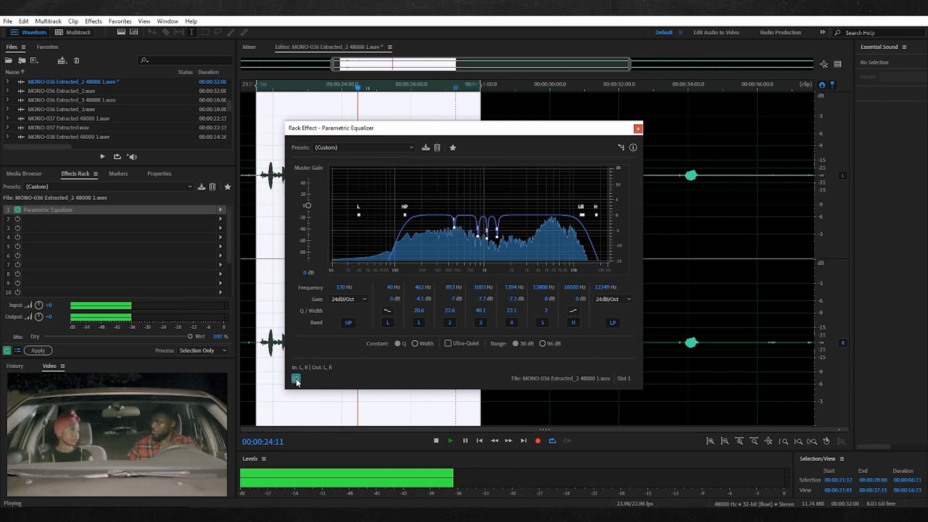
pyautogui.click(296, 379)
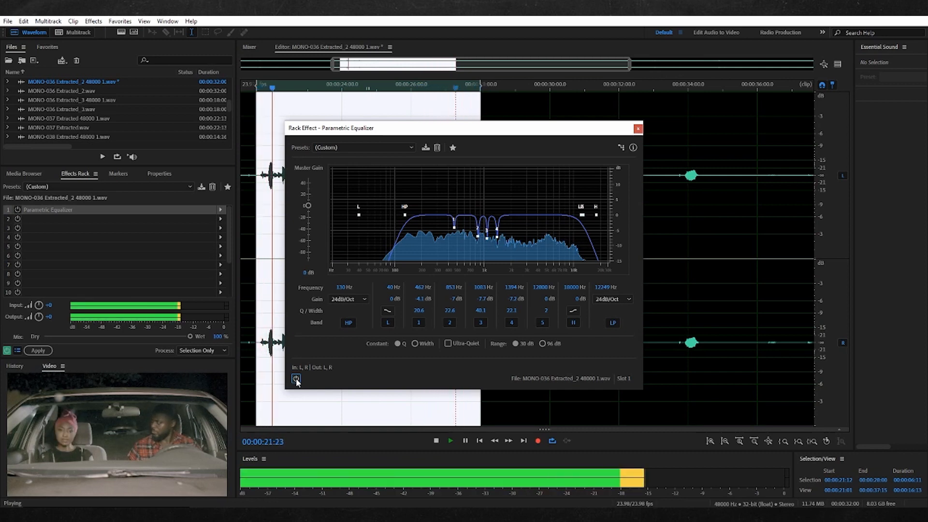
pyautogui.click(296, 377)
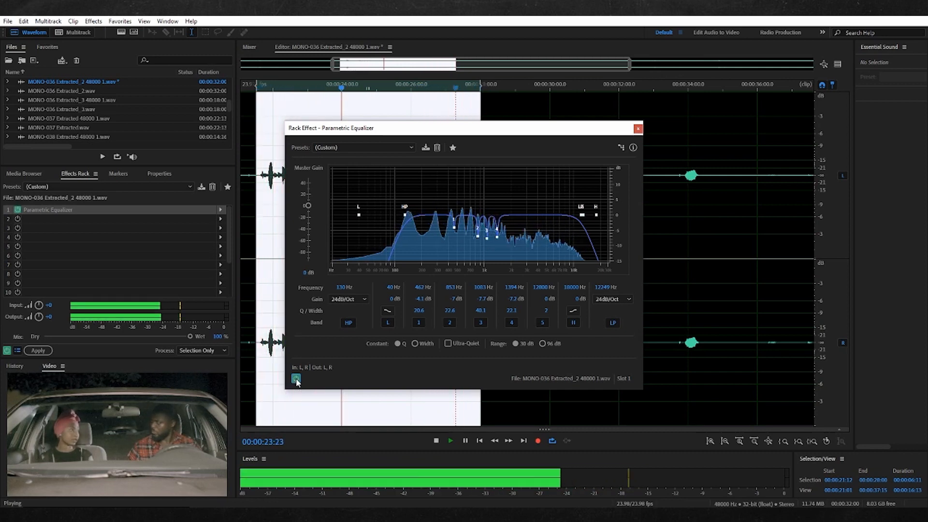
# Move the equalizer window clear of the dialogue waveform, stop playback, and replay the dialogue from its beginning
pyautogui.moveTo(406, 135); pyautogui.dragTo(639, 89)
pyautogui.press('space')
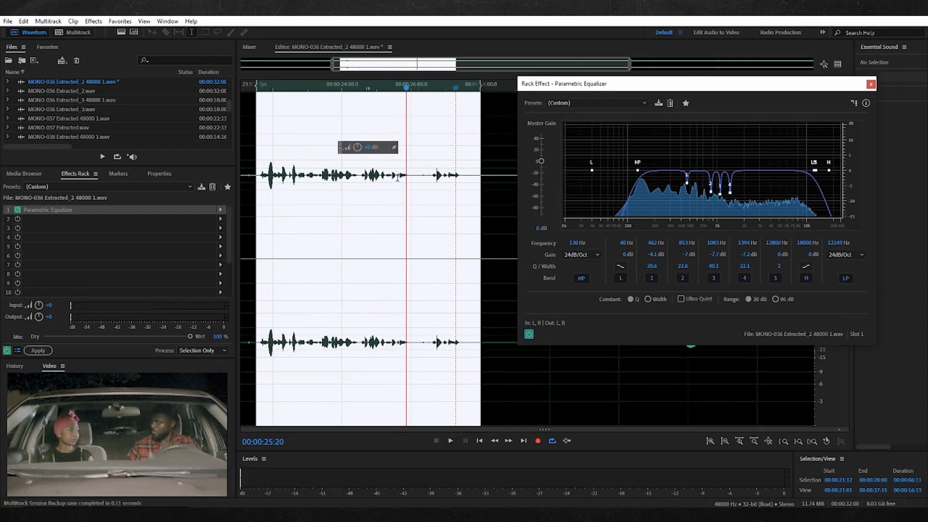
pyautogui.click(261, 190)
pyautogui.press('space')
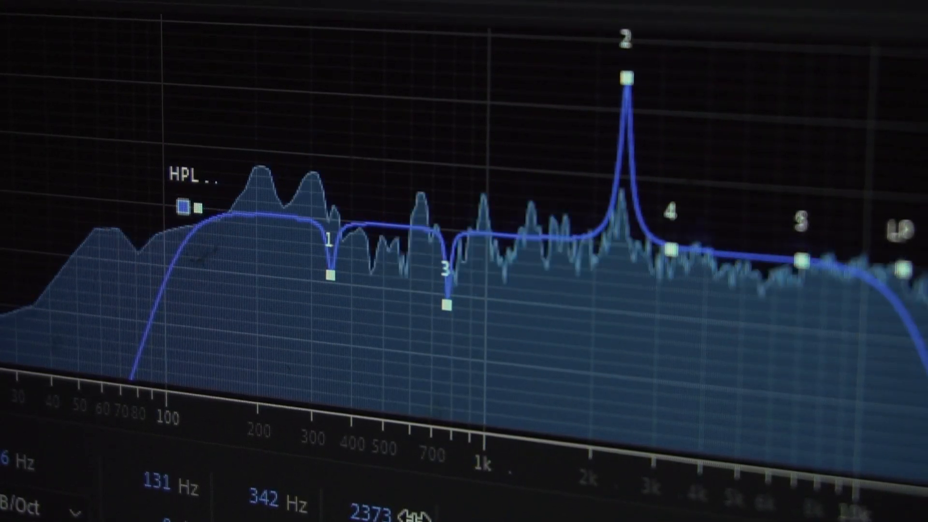
# Sweep the narrow boosted equalizer band 2 downward around 2.4 kHz
pyautogui.moveTo(414, 517); pyautogui.dragTo(391, 521)
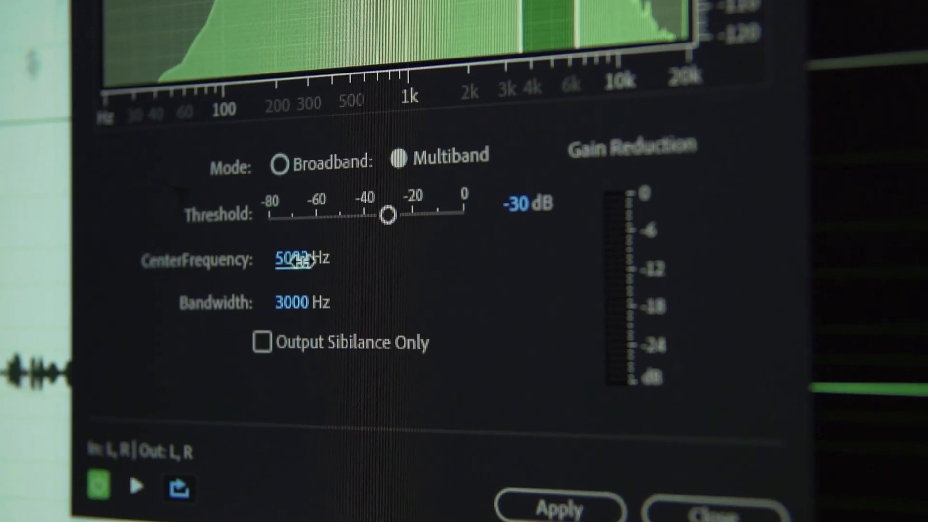
# Set the multiband de-esser to a 7124 Hz center frequency and 2022 Hz bandwidth during preview, and output only the sibilance
pyautogui.moveTo(299, 260); pyautogui.dragTo(365, 273)
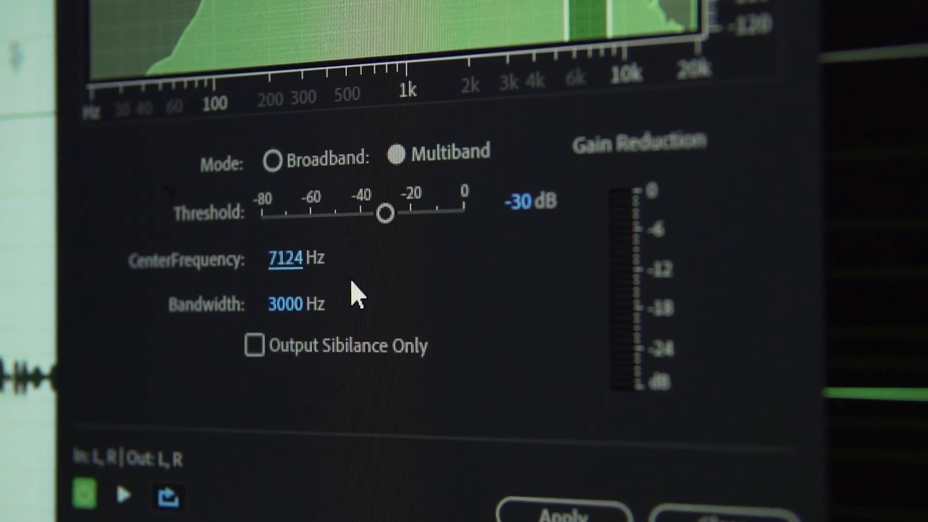
pyautogui.click(120, 499)
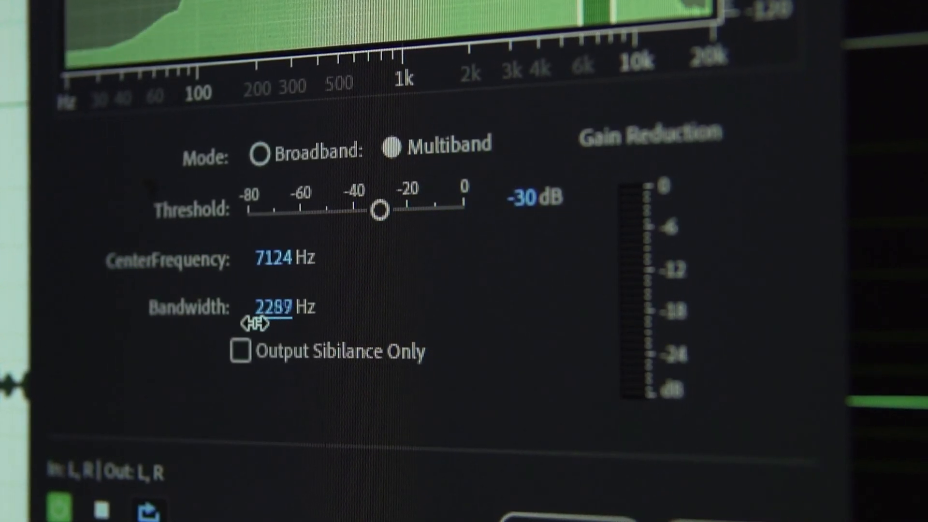
pyautogui.moveTo(248, 327); pyautogui.dragTo(245, 332)
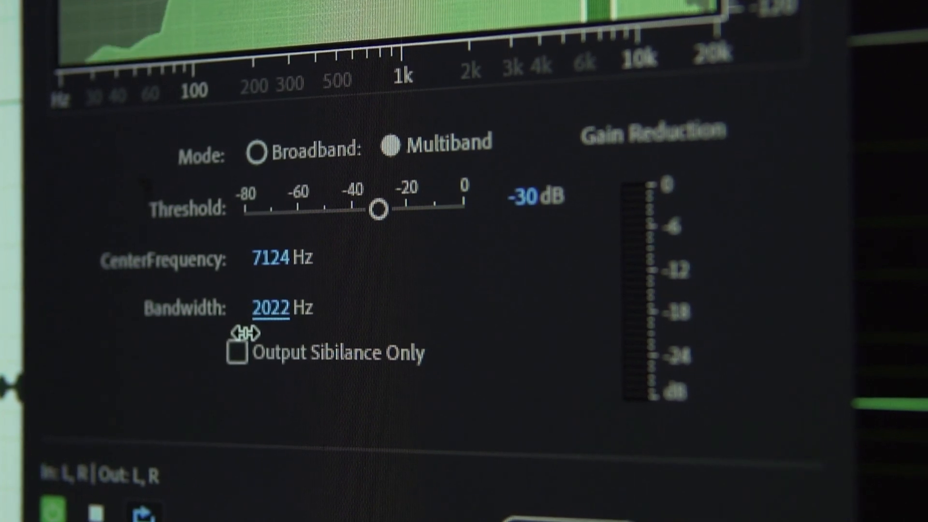
pyautogui.click(233, 360)
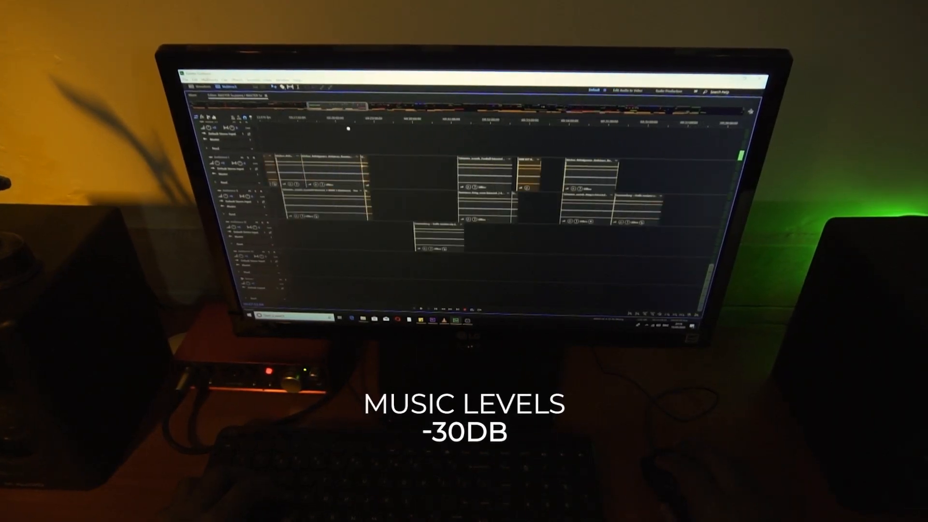
pyautogui.moveTo(352, 126); pyautogui.dragTo(375, 120)
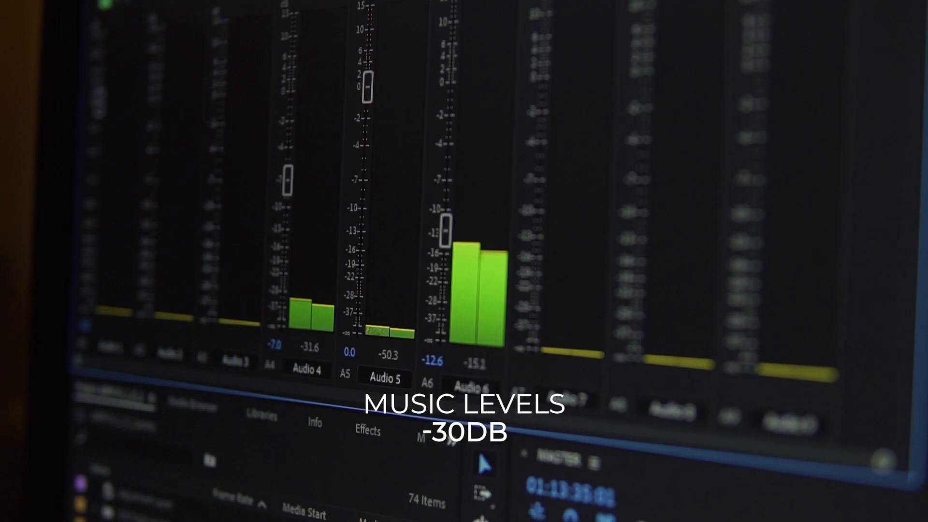